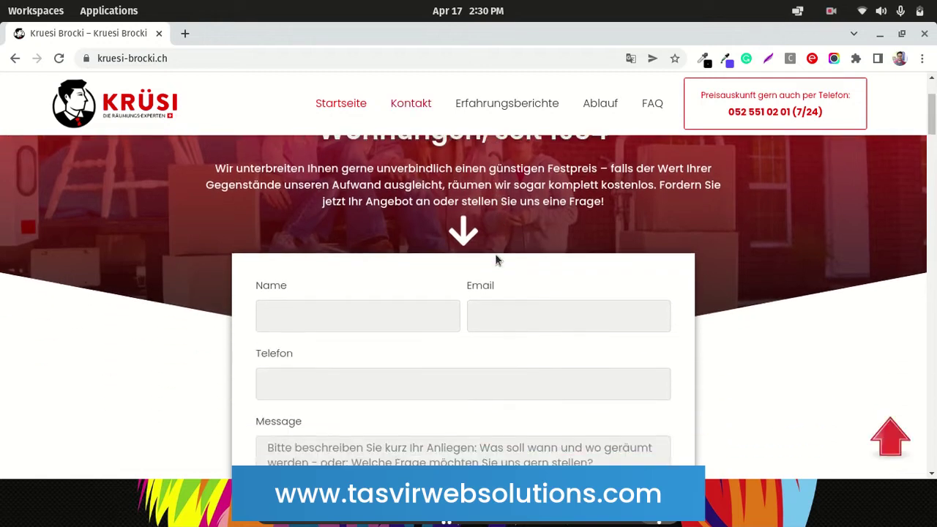
{"action": "scroll", "coordinate": [496, 253], "scroll_direction": "down", "scroll_amount": 3}
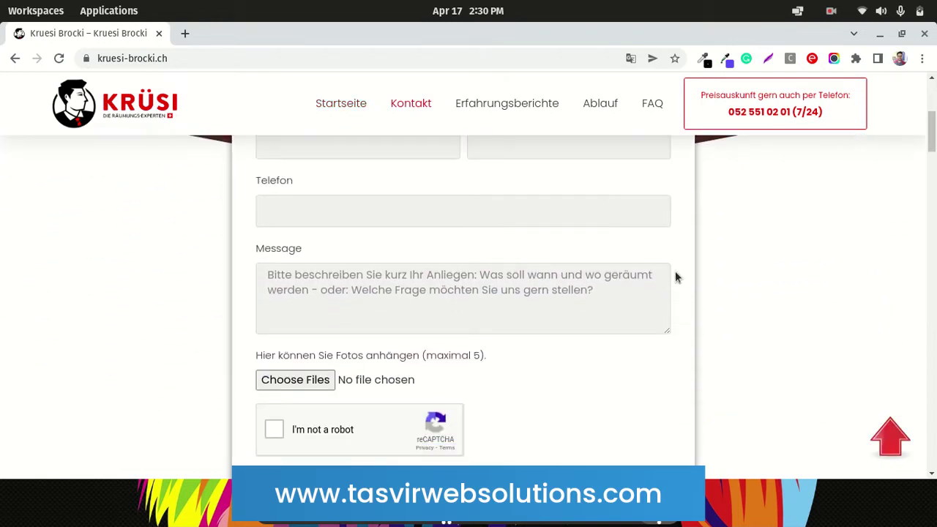
Enter the name 'test' in the contact form's Name field
{"action": "scroll", "coordinate": [676, 272], "scroll_direction": "up", "scroll_amount": 1}
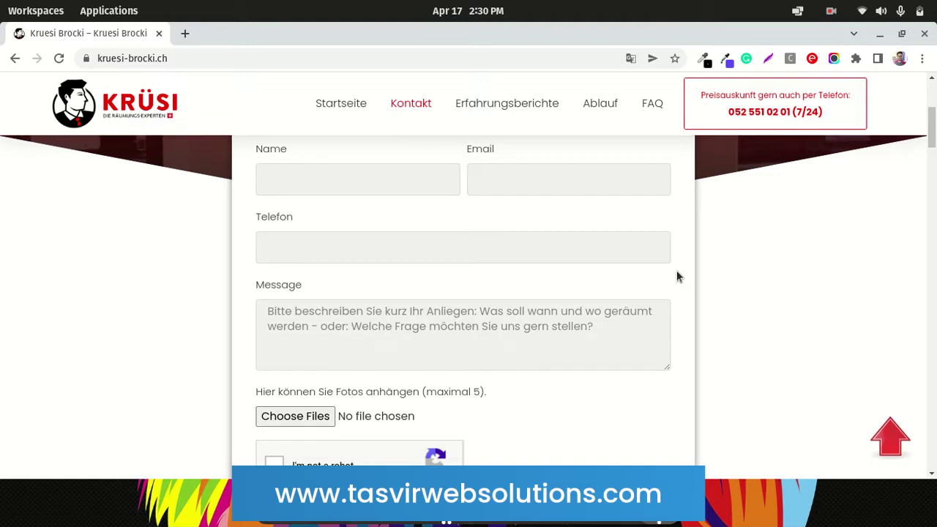
{"action": "scroll", "coordinate": [676, 276], "scroll_direction": "up", "scroll_amount": 1}
{"action": "scroll", "coordinate": [676, 276], "scroll_direction": "down", "scroll_amount": 2}
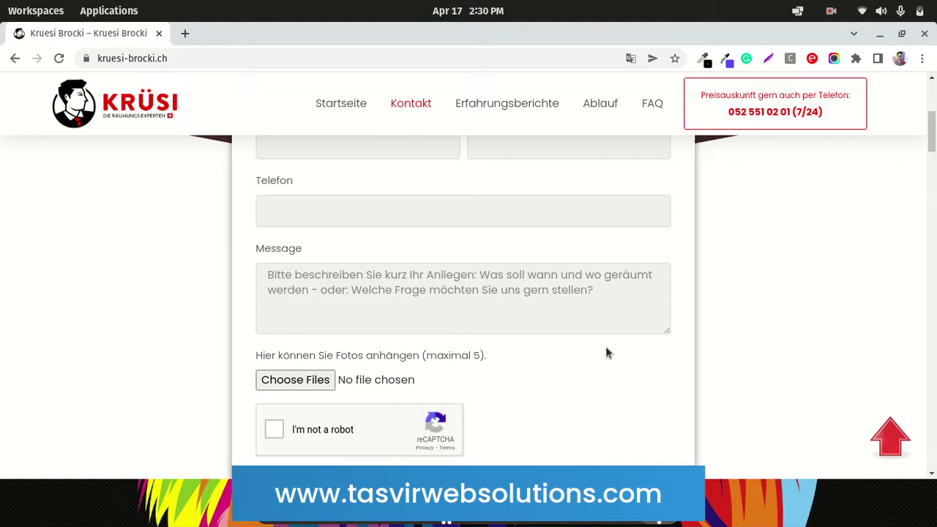
{"action": "scroll", "coordinate": [606, 352], "scroll_direction": "up", "scroll_amount": 2}
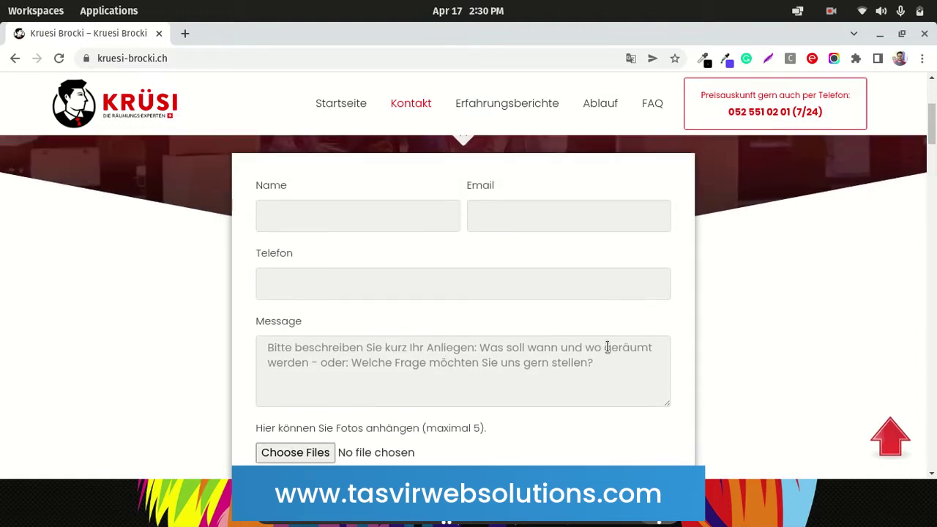
{"action": "scroll", "coordinate": [613, 343], "scroll_direction": "down", "scroll_amount": 3}
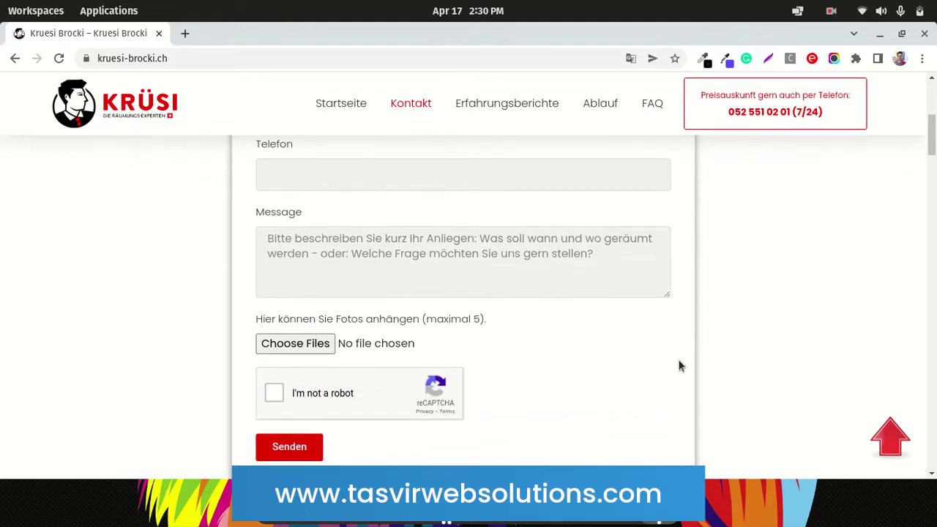
{"action": "scroll", "coordinate": [676, 373], "scroll_direction": "up", "scroll_amount": 3}
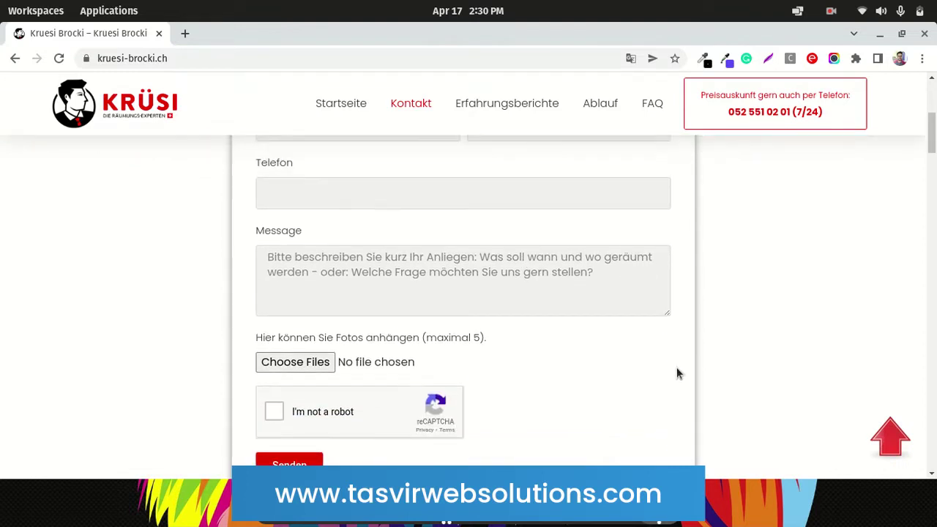
{"action": "scroll", "coordinate": [457, 193], "scroll_direction": "down", "scroll_amount": 2}
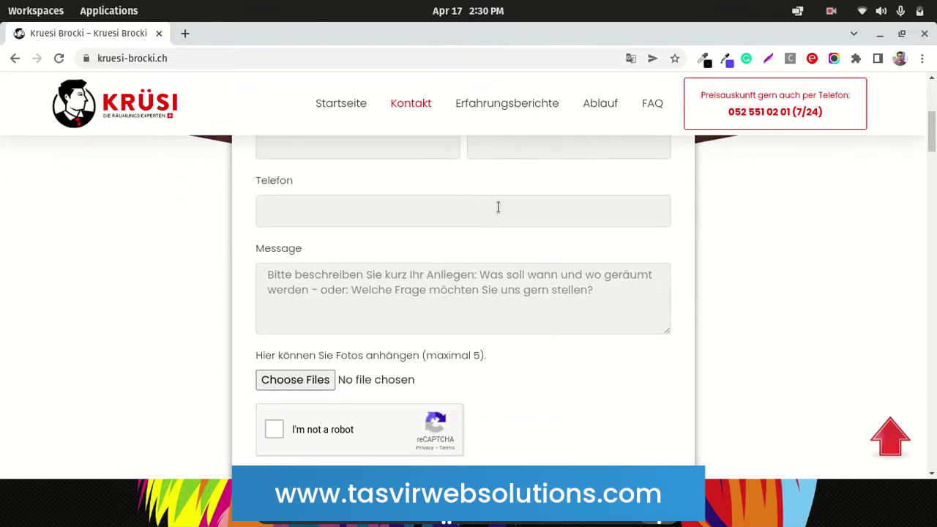
{"action": "scroll", "coordinate": [497, 207], "scroll_direction": "up", "scroll_amount": 1}
{"action": "scroll", "coordinate": [526, 233], "scroll_direction": "down", "scroll_amount": 1}
{"action": "scroll", "coordinate": [526, 233], "scroll_direction": "down", "scroll_amount": 1}
{"action": "scroll", "coordinate": [527, 232], "scroll_direction": "up", "scroll_amount": 3}
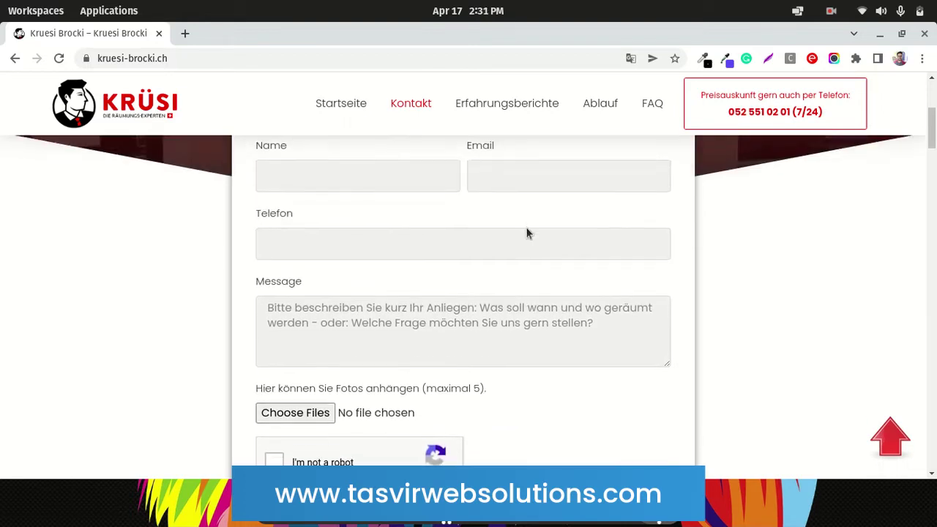
{"action": "left_click", "coordinate": [319, 219]}
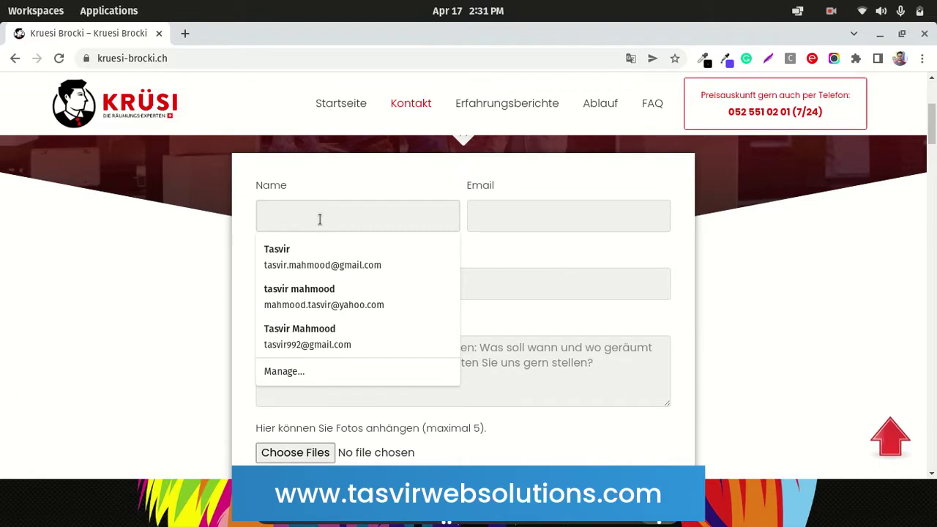
{"action": "type", "text": "test"}
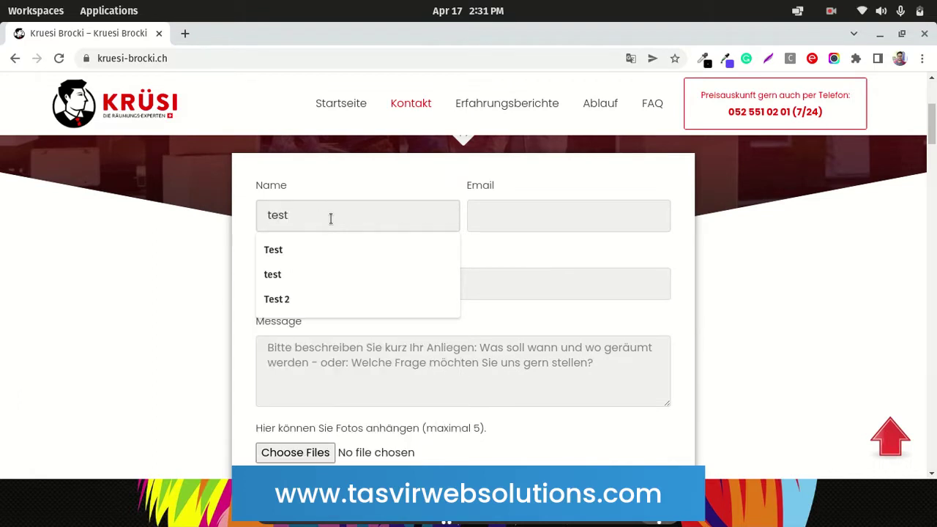
Fill in the saved test e-mail, phone 32432432 and message 'asdadasdad'
{"action": "left_click", "coordinate": [540, 218]}
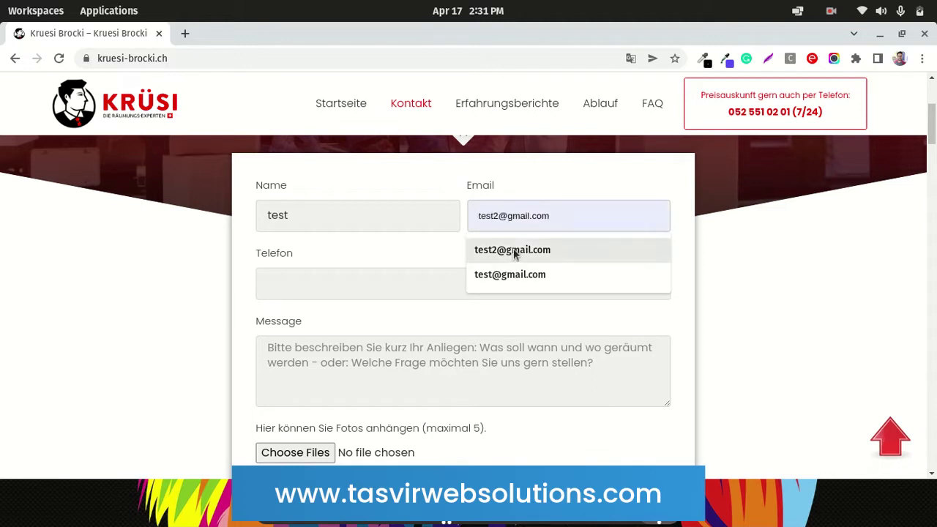
{"action": "left_click", "coordinate": [515, 254]}
{"action": "scroll", "coordinate": [174, 308], "scroll_direction": "down", "scroll_amount": 1}
{"action": "left_click", "coordinate": [285, 248]}
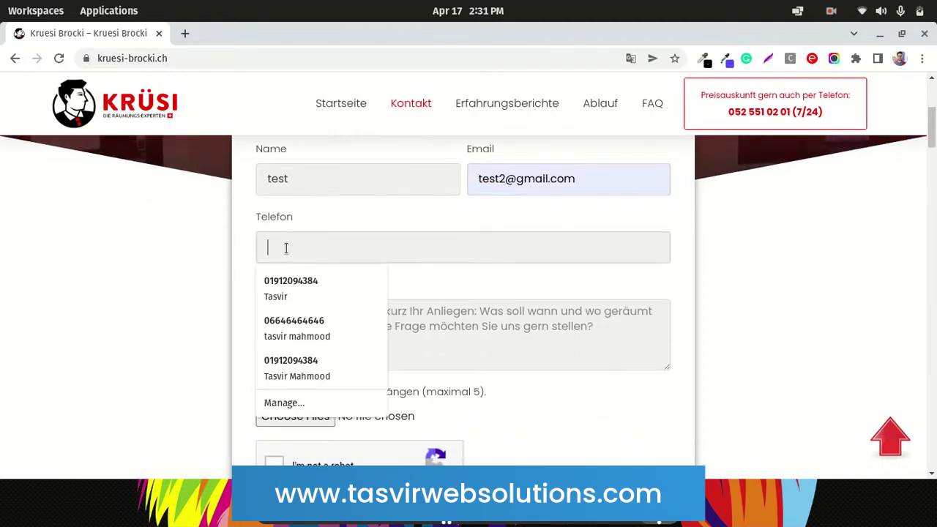
{"action": "type", "text": "32432432"}
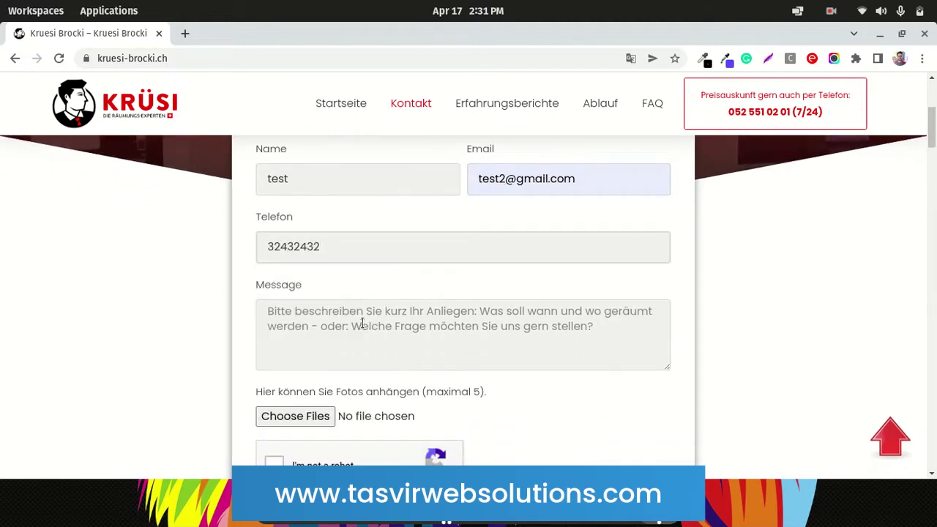
{"action": "type", "text": "asdadasdad"}
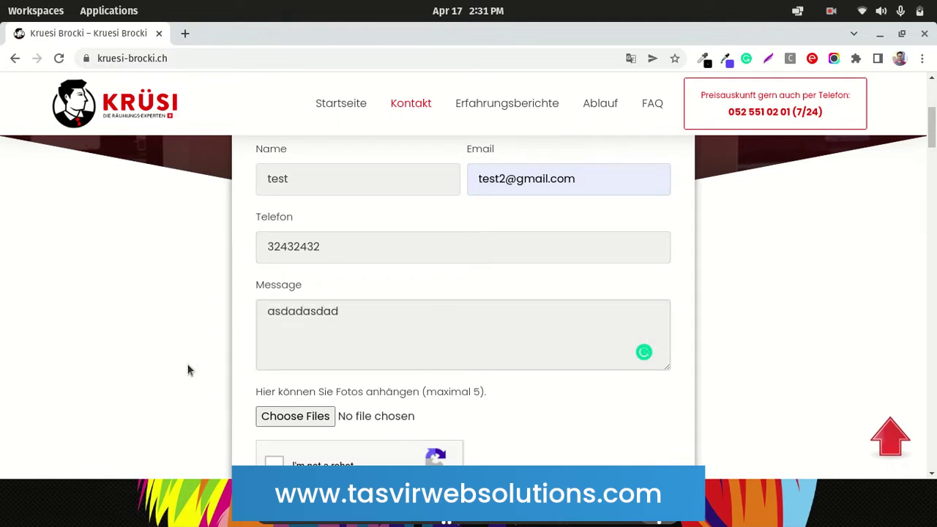
{"action": "scroll", "coordinate": [187, 369], "scroll_direction": "down", "scroll_amount": 3}
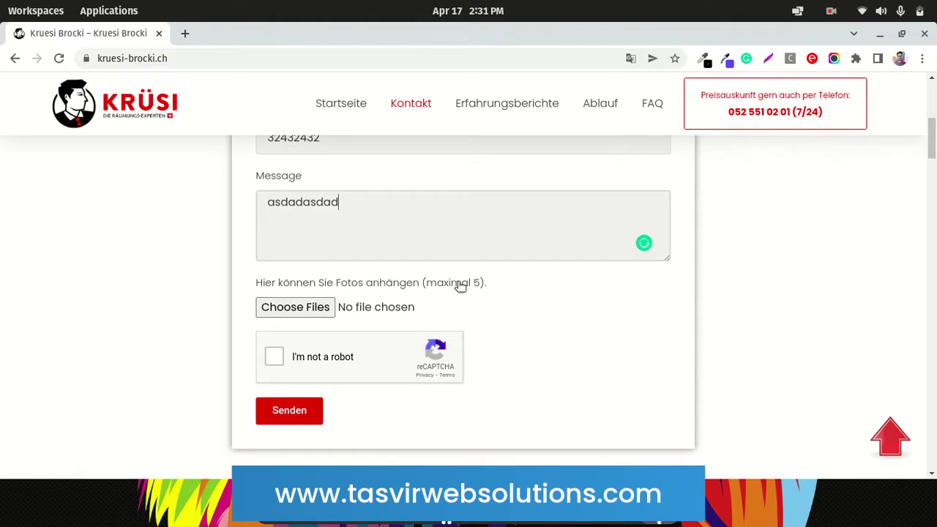
Attach both room .jpg photos from the Desktop's 'Add image upload option to elementor form' folder
{"action": "left_click", "coordinate": [322, 309]}
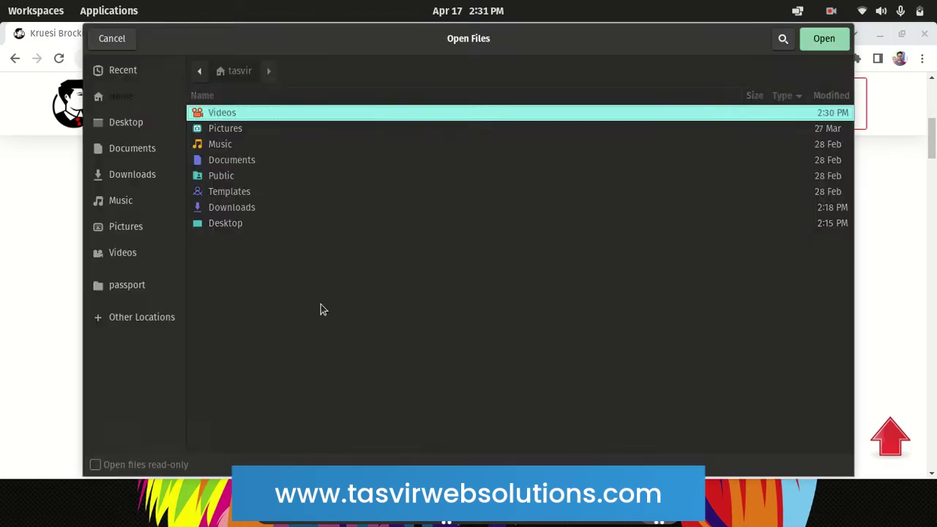
{"action": "left_click", "coordinate": [133, 121]}
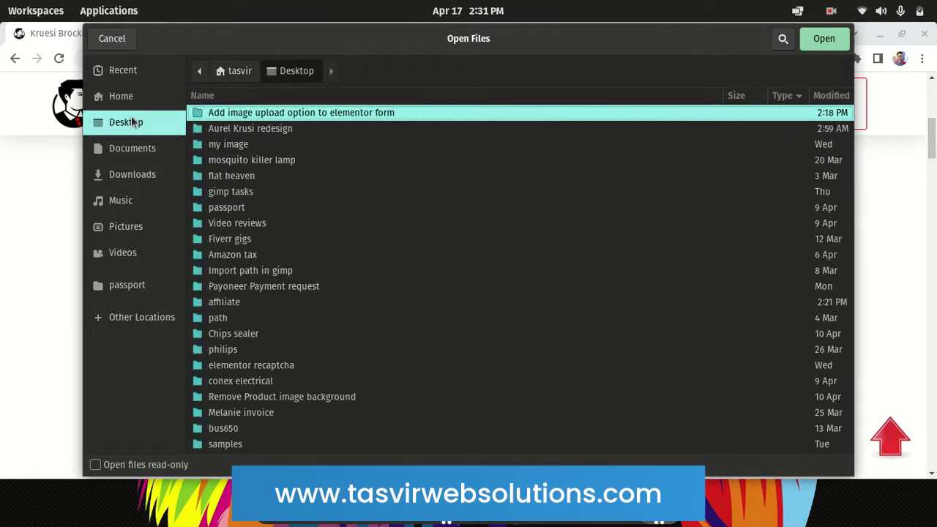
{"action": "left_click", "coordinate": [223, 162]}
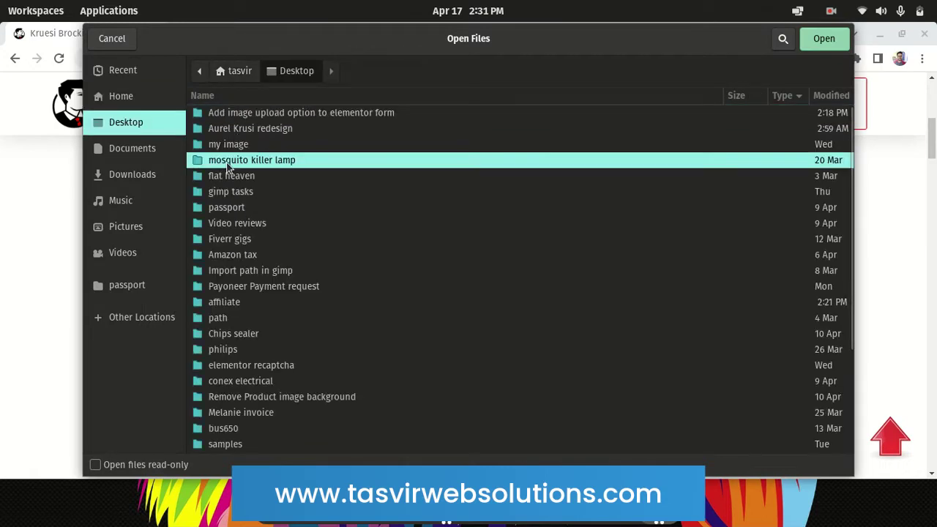
{"action": "scroll", "coordinate": [272, 292], "scroll_direction": "down", "scroll_amount": 3}
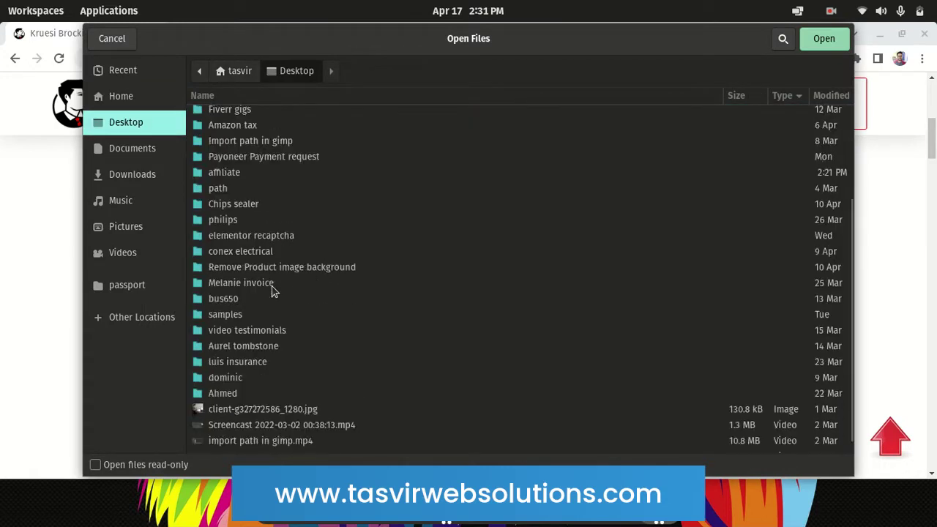
{"action": "scroll", "coordinate": [273, 291], "scroll_direction": "up", "scroll_amount": 3}
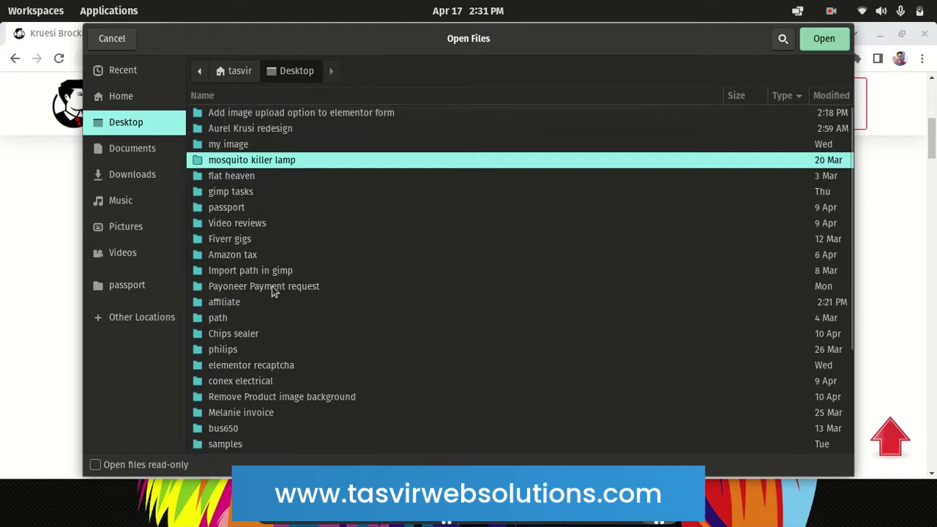
{"action": "double_click", "coordinate": [253, 113]}
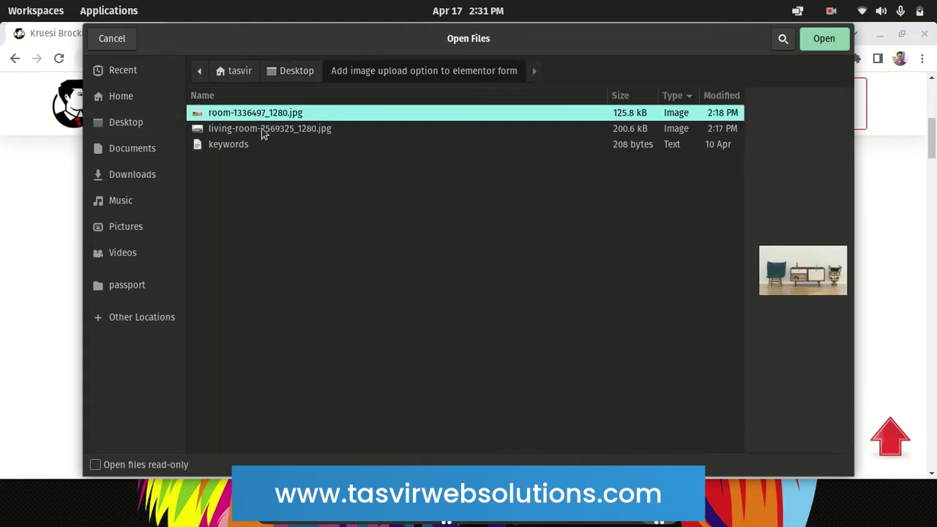
{"action": "left_click", "coordinate": [267, 134], "text": "ctrl"}
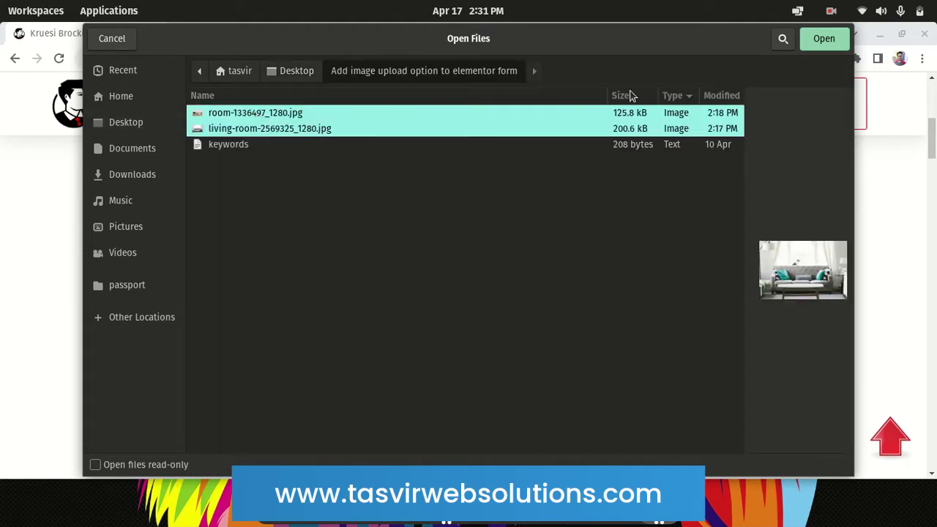
{"action": "left_click", "coordinate": [825, 44]}
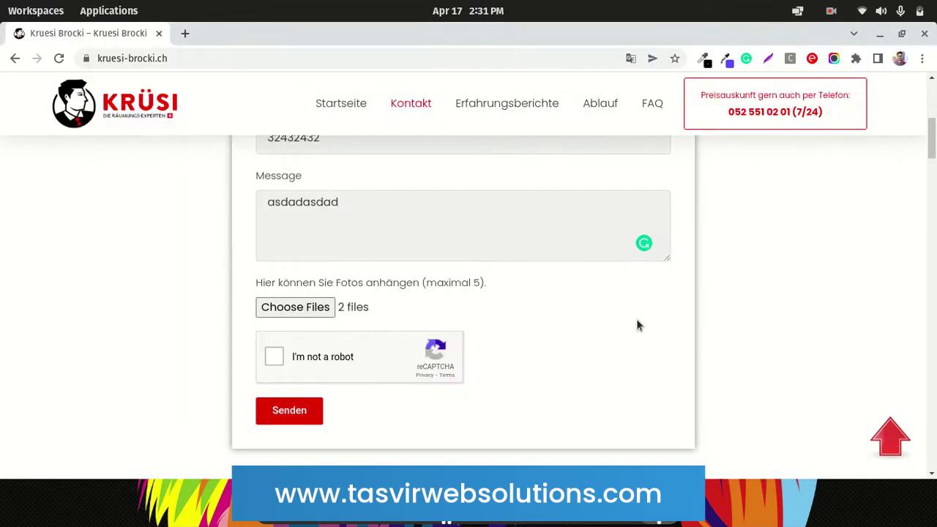
Tick the 'I'm not a robot' reCAPTCHA and send the form with Senden
{"action": "scroll", "coordinate": [637, 325], "scroll_direction": "up", "scroll_amount": 1}
{"action": "scroll", "coordinate": [413, 422], "scroll_direction": "down", "scroll_amount": 1}
{"action": "left_click", "coordinate": [275, 357]}
{"action": "scroll", "coordinate": [224, 350], "scroll_direction": "up", "scroll_amount": 8}
{"action": "scroll", "coordinate": [227, 357], "scroll_direction": "down", "scroll_amount": 10}
{"action": "scroll", "coordinate": [227, 356], "scroll_direction": "up", "scroll_amount": 7}
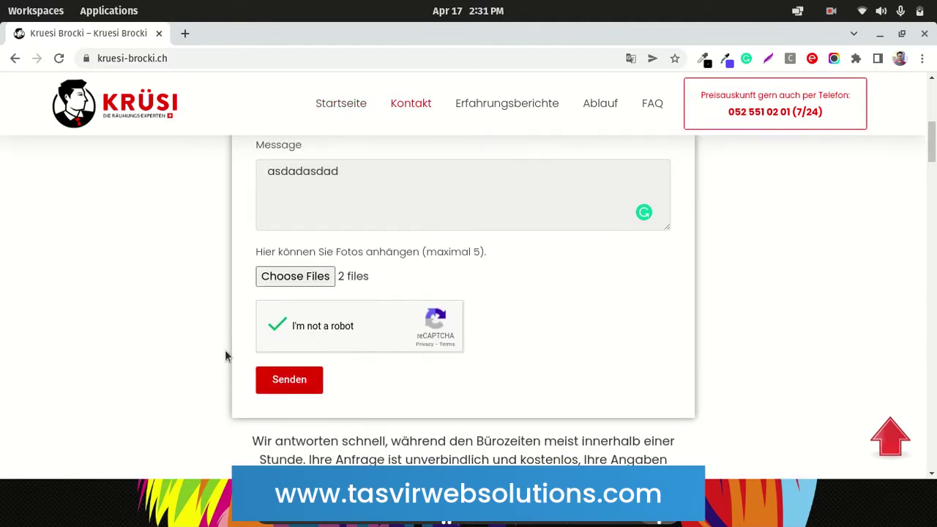
{"action": "scroll", "coordinate": [227, 356], "scroll_direction": "down", "scroll_amount": 4}
{"action": "scroll", "coordinate": [225, 350], "scroll_direction": "down", "scroll_amount": 1}
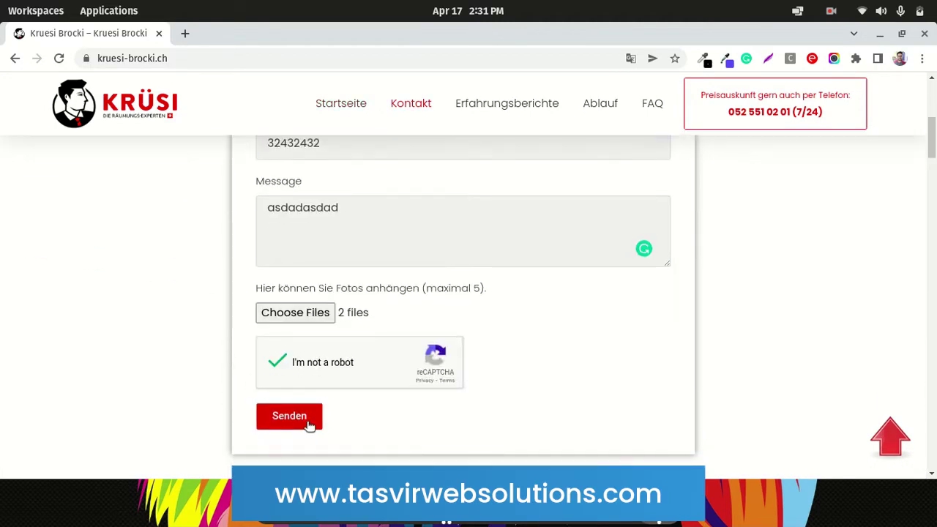
{"action": "left_click", "coordinate": [303, 417]}
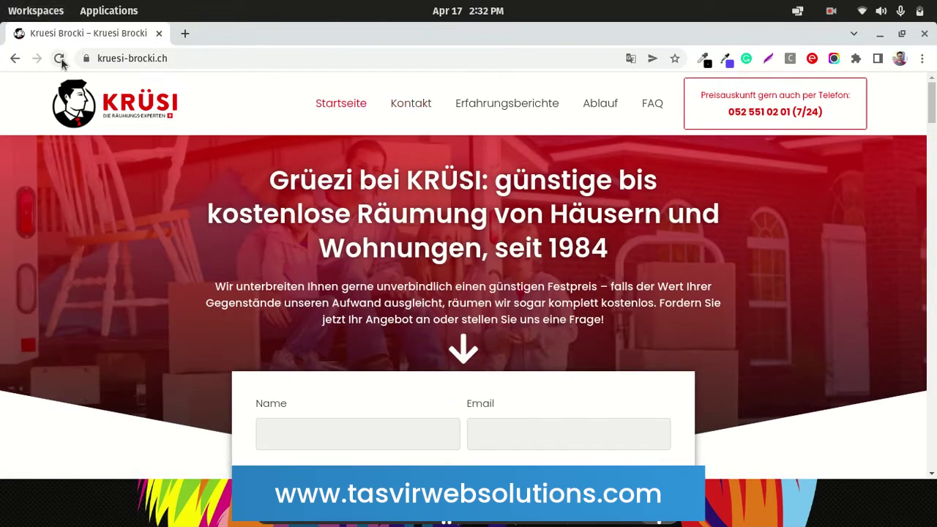
Reload the KRÜSI homepage and dismiss the page translation offer
{"action": "scroll", "coordinate": [227, 280], "scroll_direction": "down", "scroll_amount": 3}
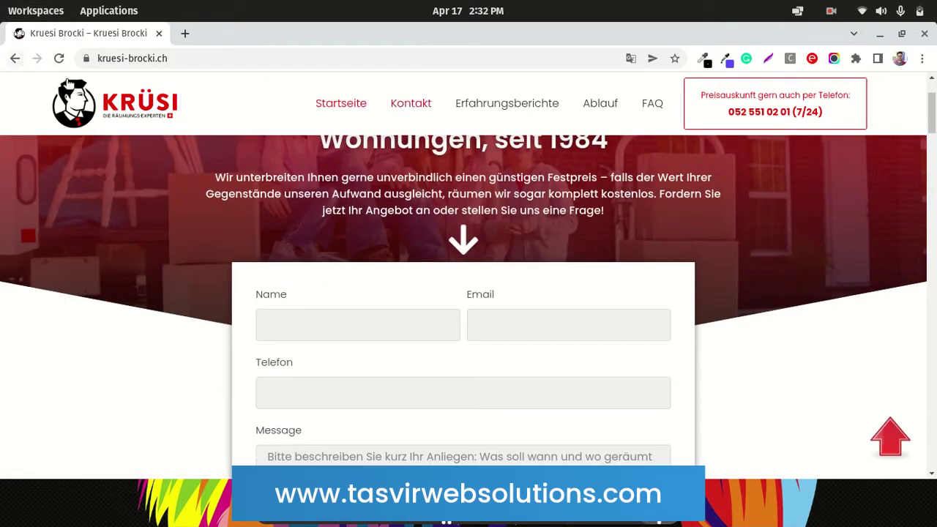
{"action": "left_click", "coordinate": [58, 58]}
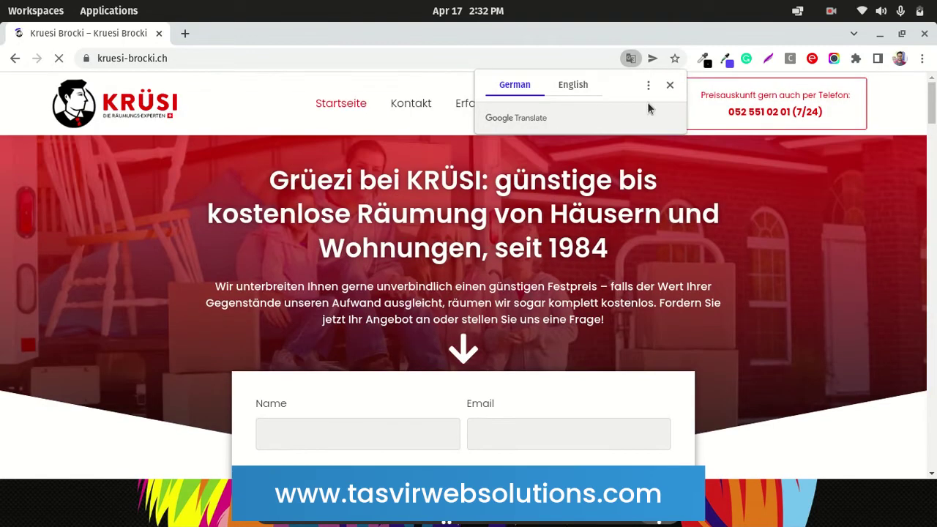
{"action": "left_click", "coordinate": [667, 86]}
{"action": "scroll", "coordinate": [491, 261], "scroll_direction": "down", "scroll_amount": 3}
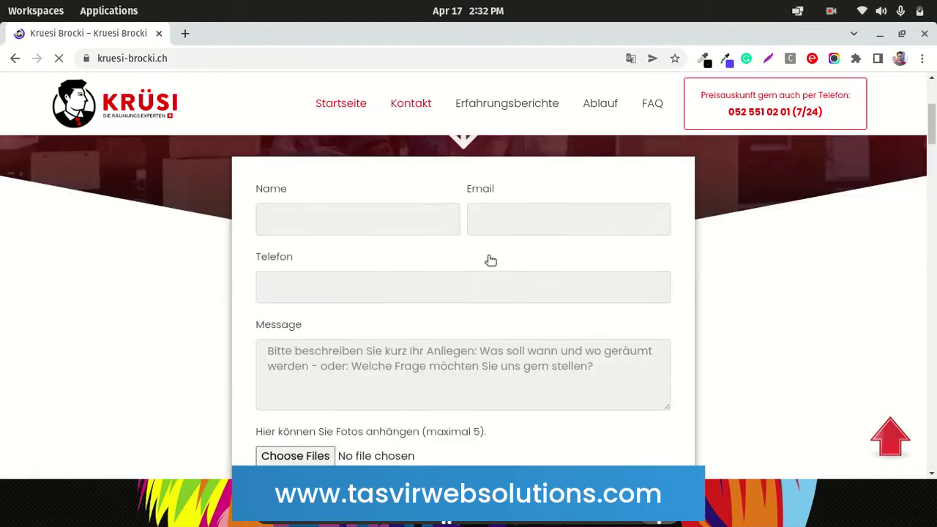
Fill the name with the saved value 'test' and the e-mail with a saved test address
{"action": "left_click", "coordinate": [388, 215]}
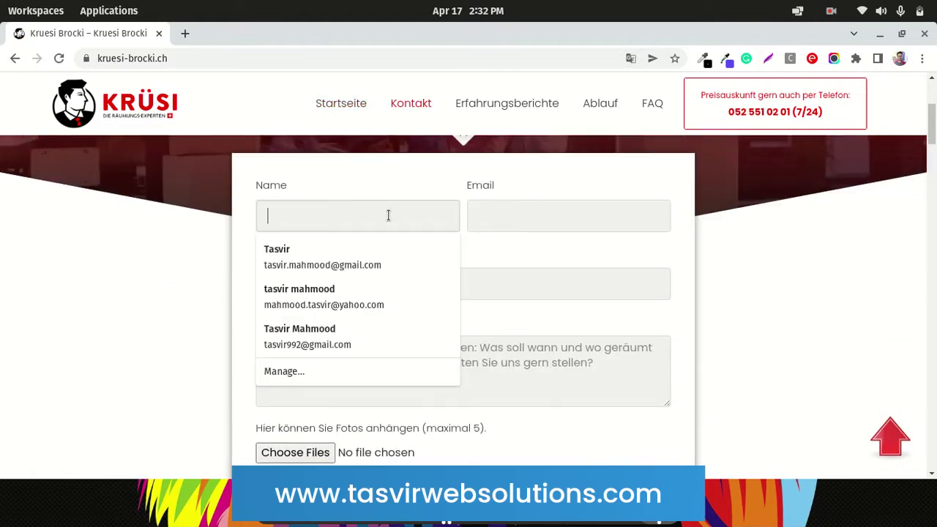
{"action": "type", "text": "test"}
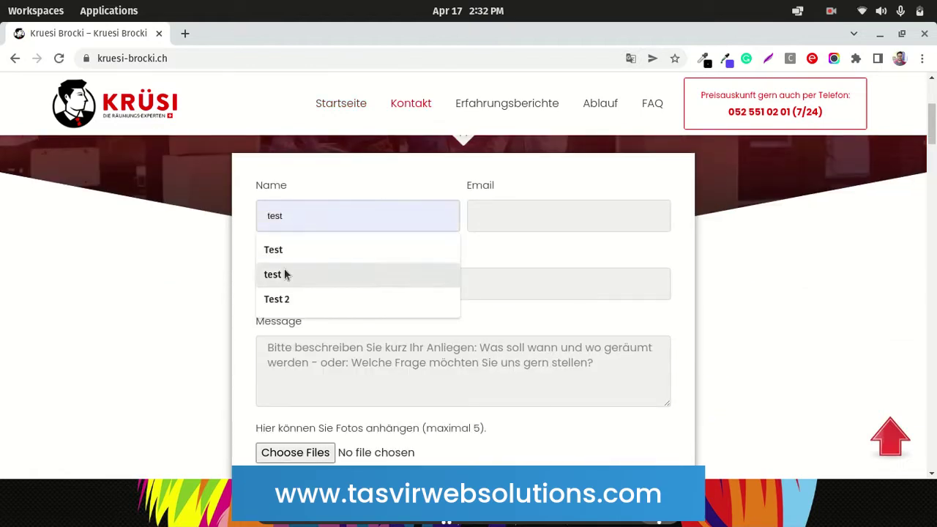
{"action": "left_click", "coordinate": [284, 273]}
{"action": "left_click", "coordinate": [517, 212]}
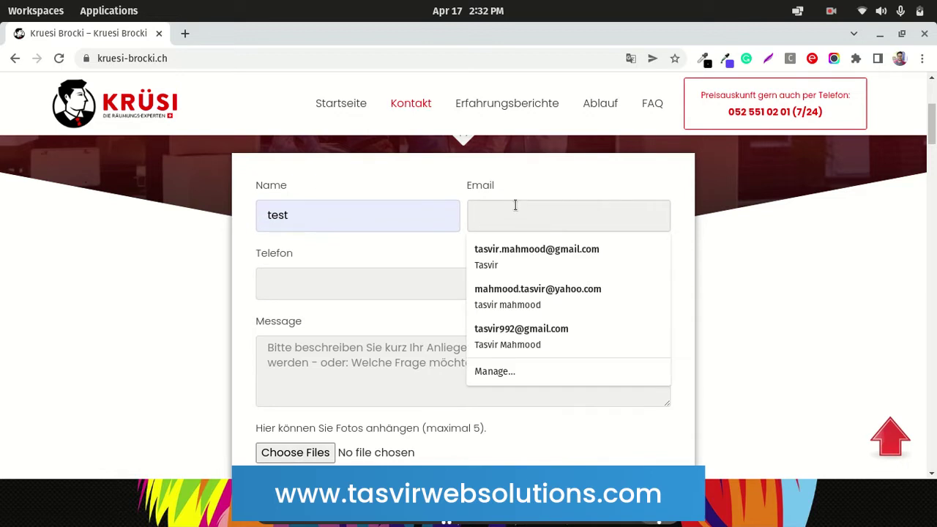
{"action": "left_click", "coordinate": [514, 205]}
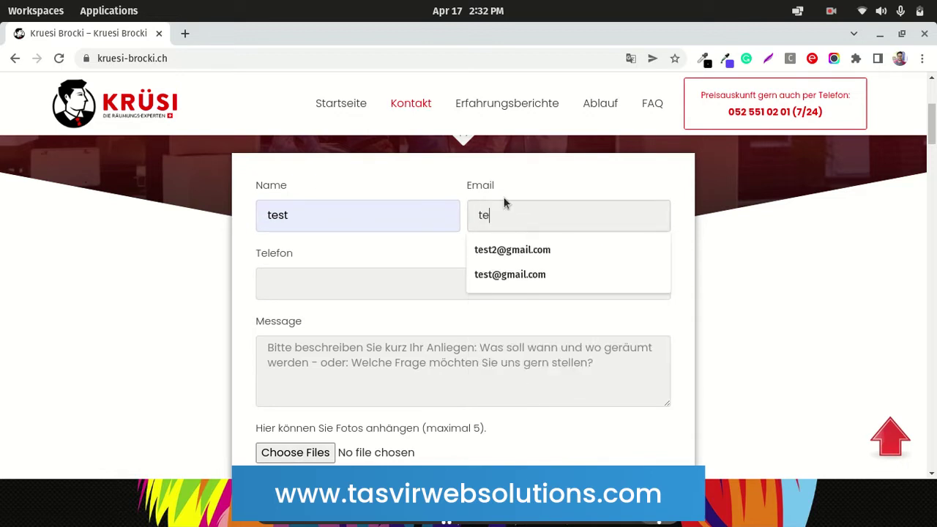
{"action": "left_click", "coordinate": [502, 255]}
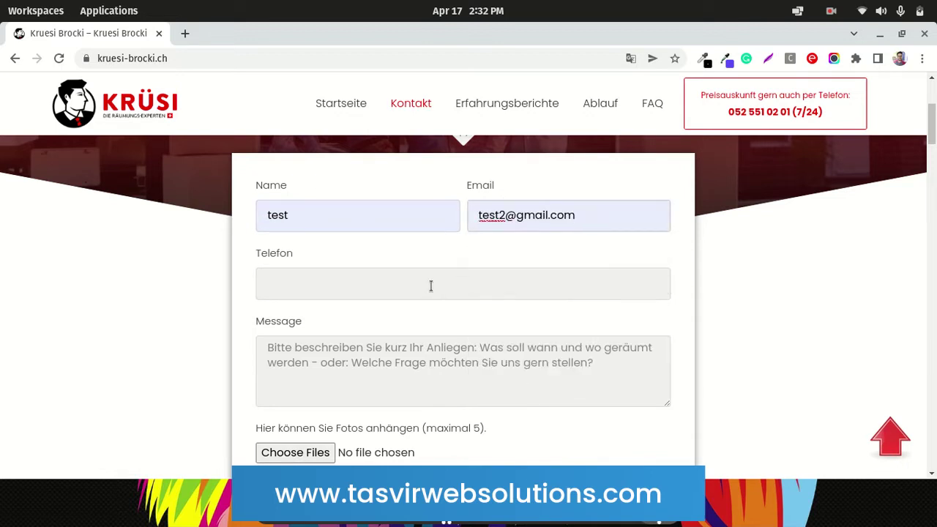
Enter phone 234324324 and message 'adsdsadasda'
{"action": "left_click", "coordinate": [430, 282]}
{"action": "type", "text": "234324324"}
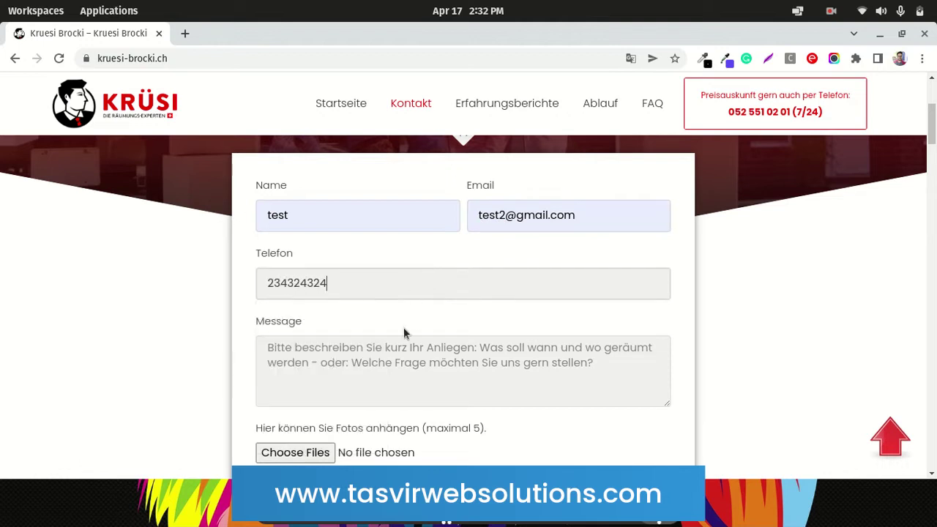
{"action": "left_click", "coordinate": [397, 354]}
{"action": "type", "text": "adsdsadasda"}
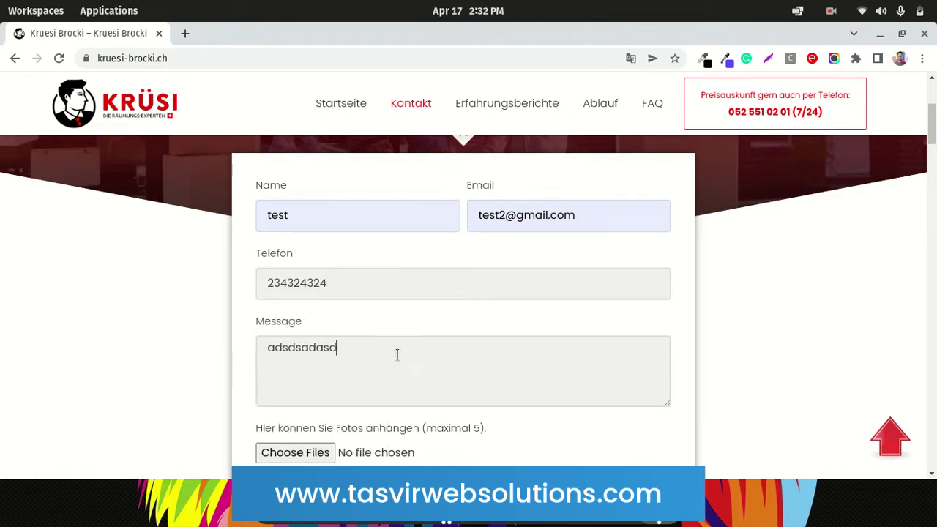
{"action": "scroll", "coordinate": [52, 421], "scroll_direction": "down", "scroll_amount": 3}
{"action": "left_click", "coordinate": [314, 341]}
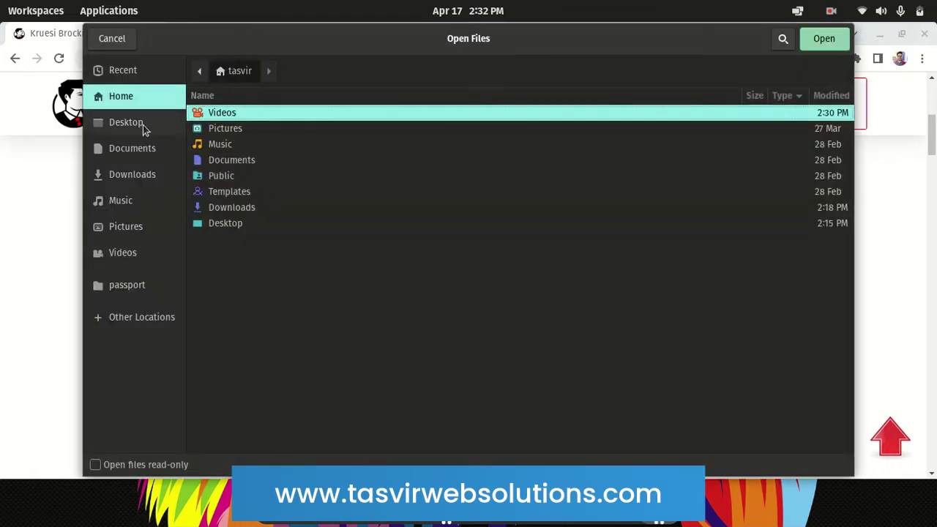
Attach the keywords text file from the 'Add image upload option to elementor form' folder
{"action": "left_click", "coordinate": [144, 126]}
{"action": "double_click", "coordinate": [260, 114]}
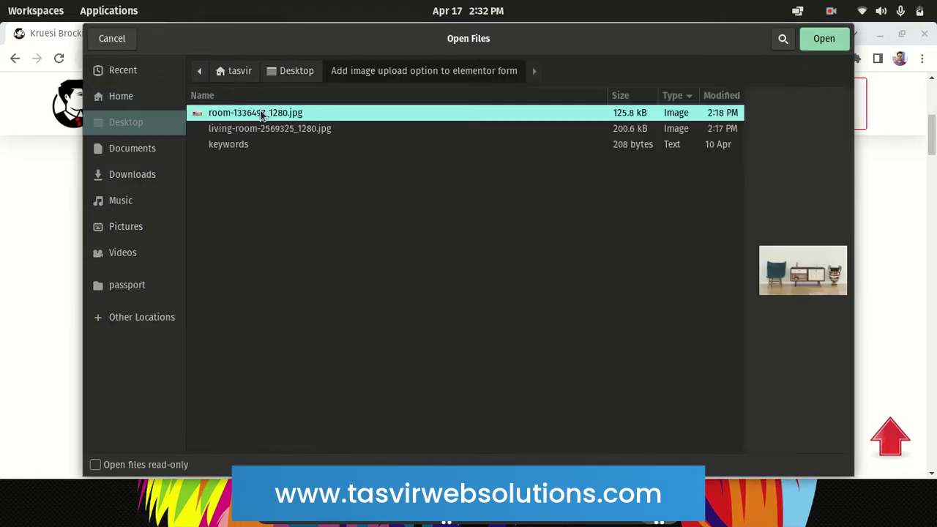
{"action": "left_click", "coordinate": [242, 145]}
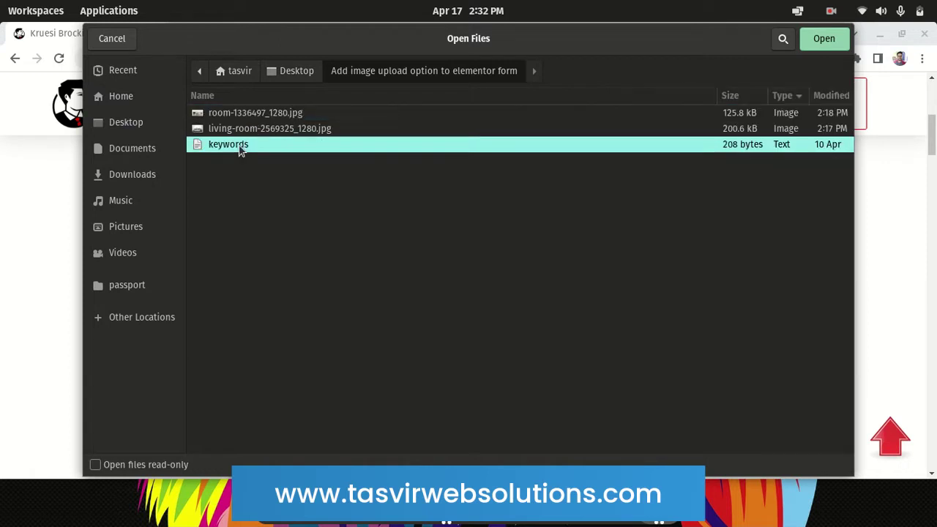
{"action": "left_click", "coordinate": [824, 39]}
Pass the reCAPTCHA check and submit the form with the keywords file attached
{"action": "scroll", "coordinate": [487, 392], "scroll_direction": "down", "scroll_amount": 1}
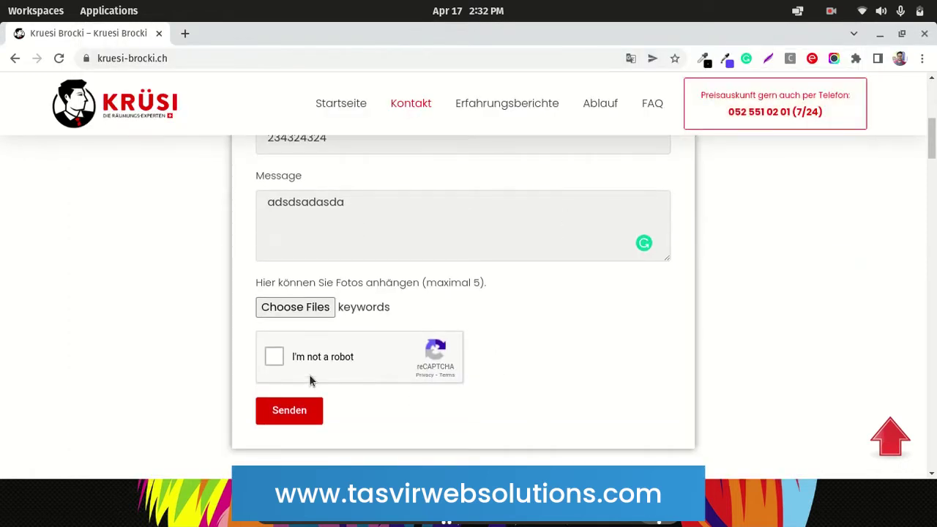
{"action": "left_click", "coordinate": [272, 357]}
{"action": "scroll", "coordinate": [194, 331], "scroll_direction": "up", "scroll_amount": 1}
{"action": "scroll", "coordinate": [194, 336], "scroll_direction": "up", "scroll_amount": 2}
{"action": "scroll", "coordinate": [194, 337], "scroll_direction": "down", "scroll_amount": 3}
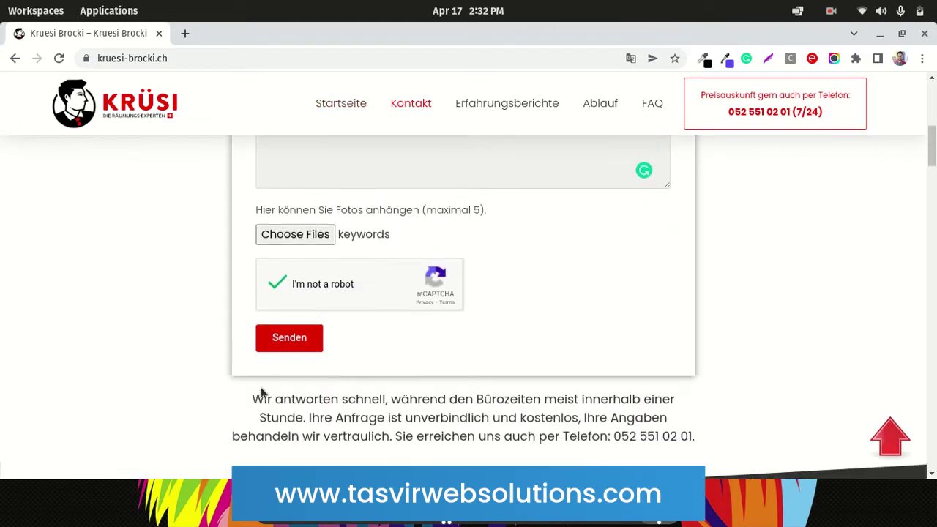
{"action": "left_click", "coordinate": [289, 344]}
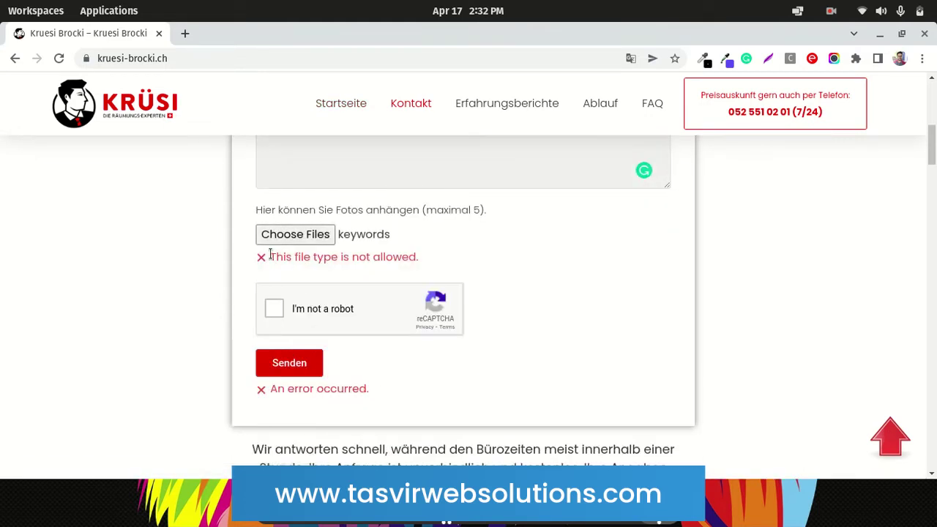
Highlight the 'This file type is not allowed' error, then scroll back to the top
{"action": "left_click_drag", "start_coordinate": [270, 254], "coordinate": [413, 262]}
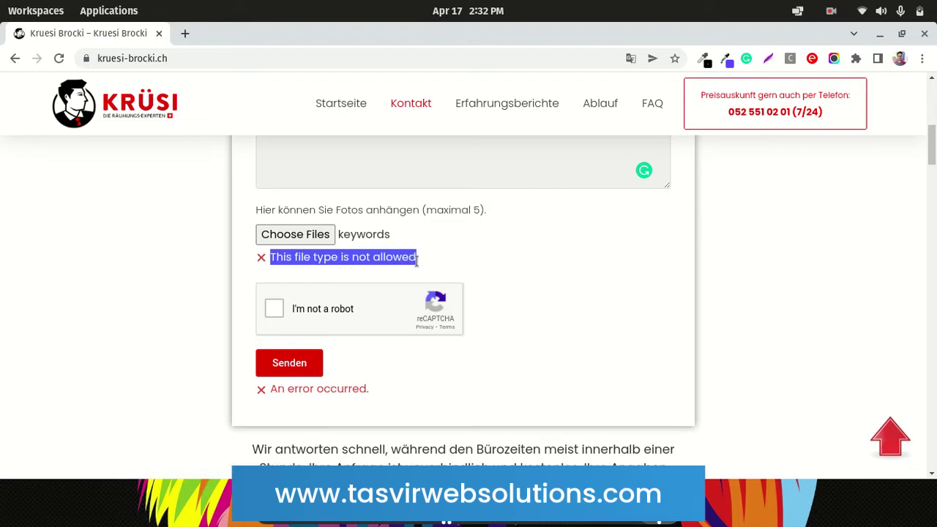
{"action": "left_click", "coordinate": [417, 259]}
{"action": "scroll", "coordinate": [587, 318], "scroll_direction": "up", "scroll_amount": 3}
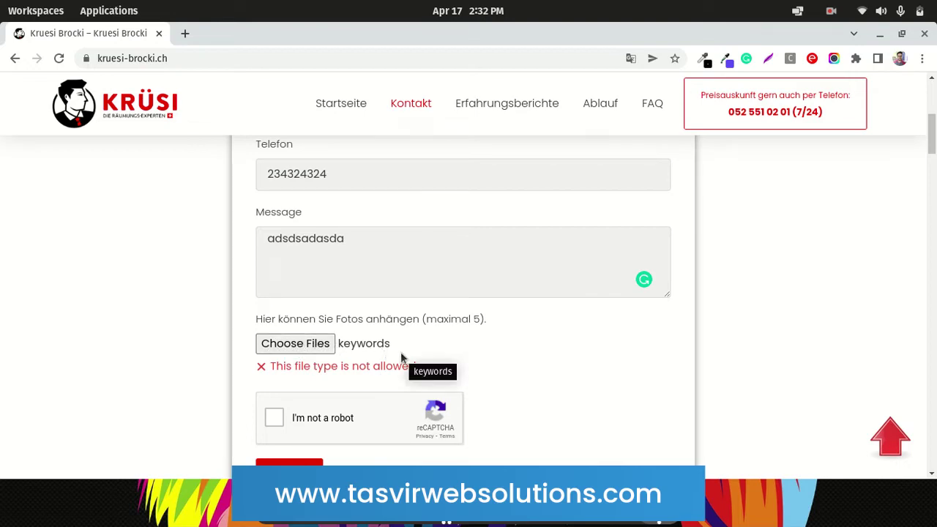
{"action": "scroll", "coordinate": [401, 357], "scroll_direction": "up", "scroll_amount": 5}
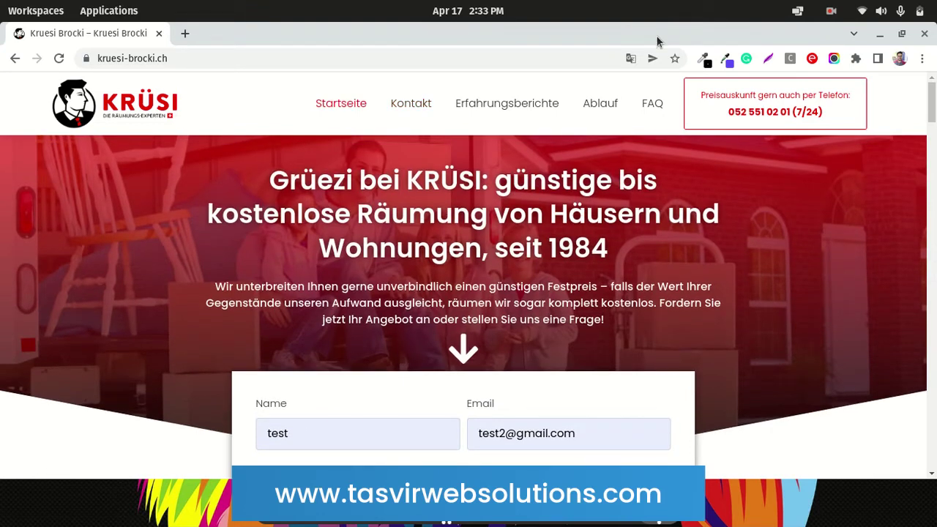
{"action": "left_click", "coordinate": [832, 14]}
Open the Kruesi Brocki form notification e-mail listing the two .jpg photo links
{"action": "left_click", "coordinate": [803, 95]}
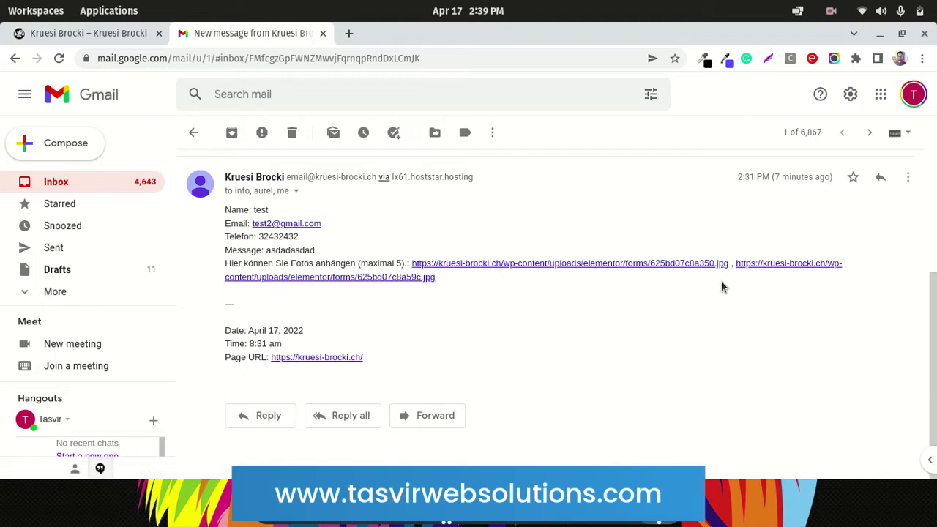
Download both linked photos and open each in a tab, ending on 625bd07c8a59c.jpg
{"action": "left_click", "coordinate": [688, 265]}
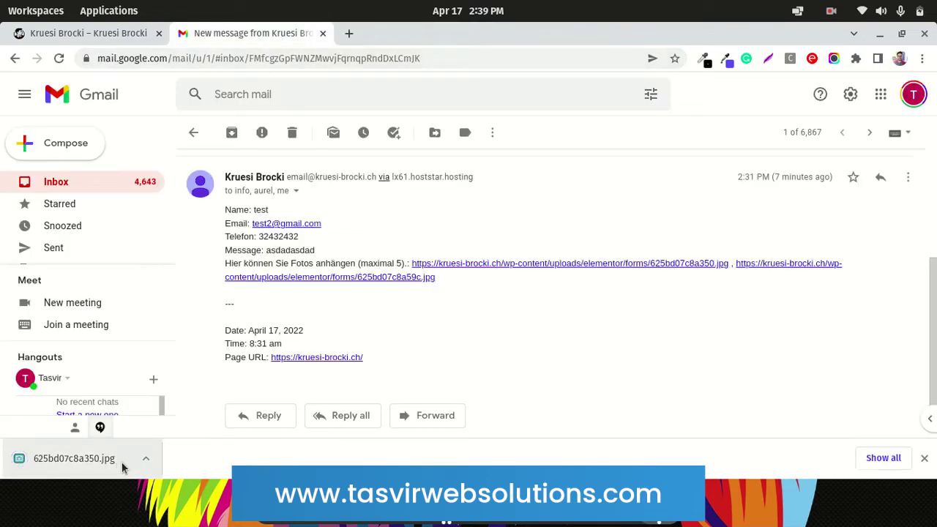
{"action": "left_click_drag", "start_coordinate": [122, 464], "coordinate": [414, 41]}
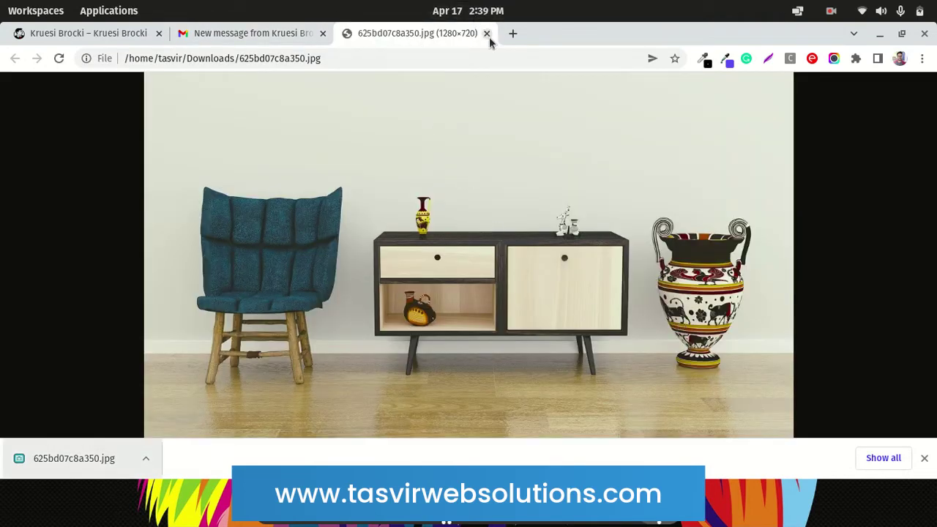
{"action": "left_click", "coordinate": [486, 34]}
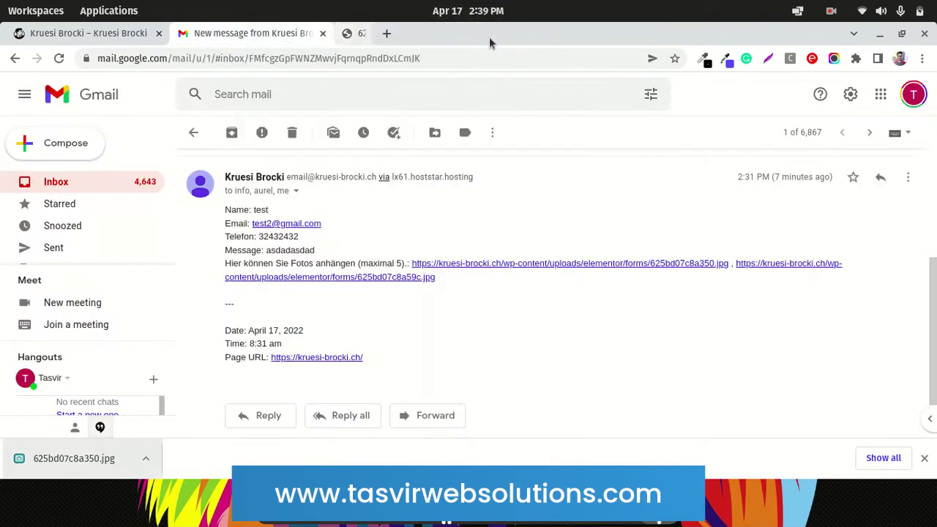
{"action": "left_click", "coordinate": [793, 269]}
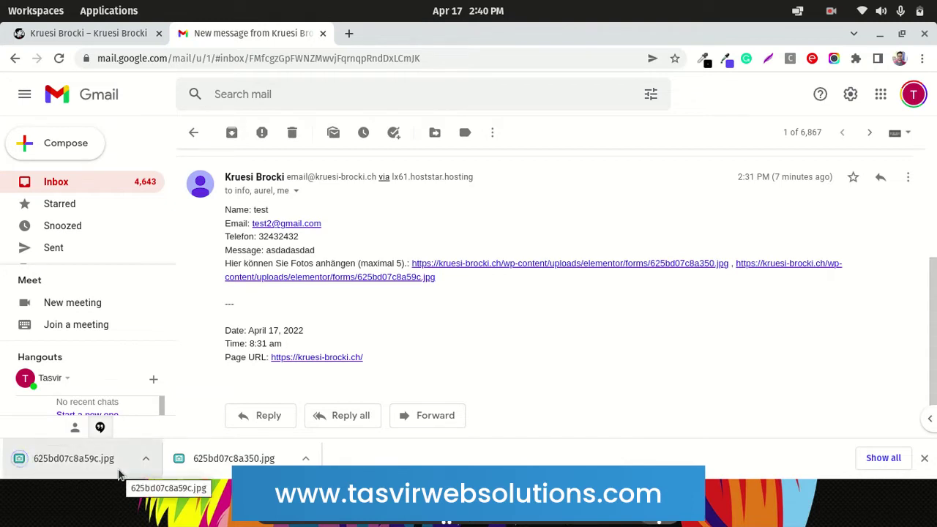
{"action": "left_click_drag", "start_coordinate": [116, 467], "coordinate": [430, 36]}
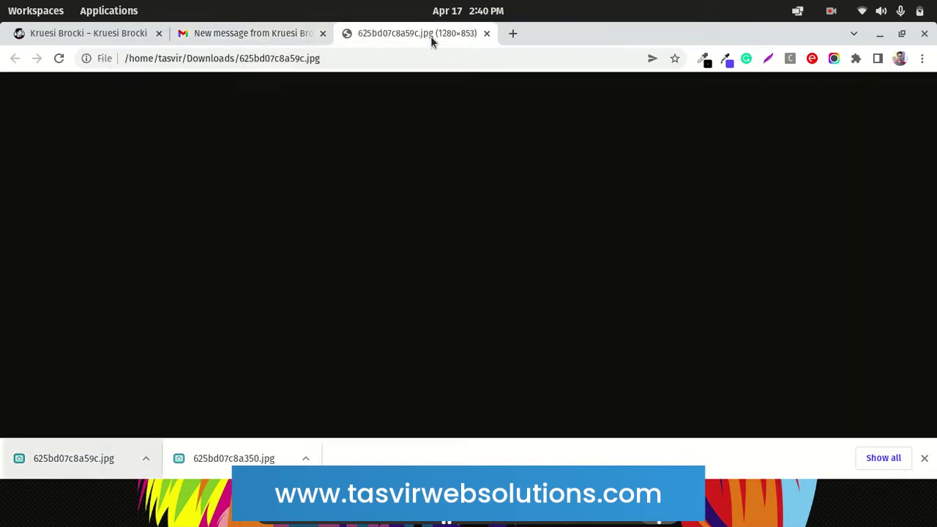
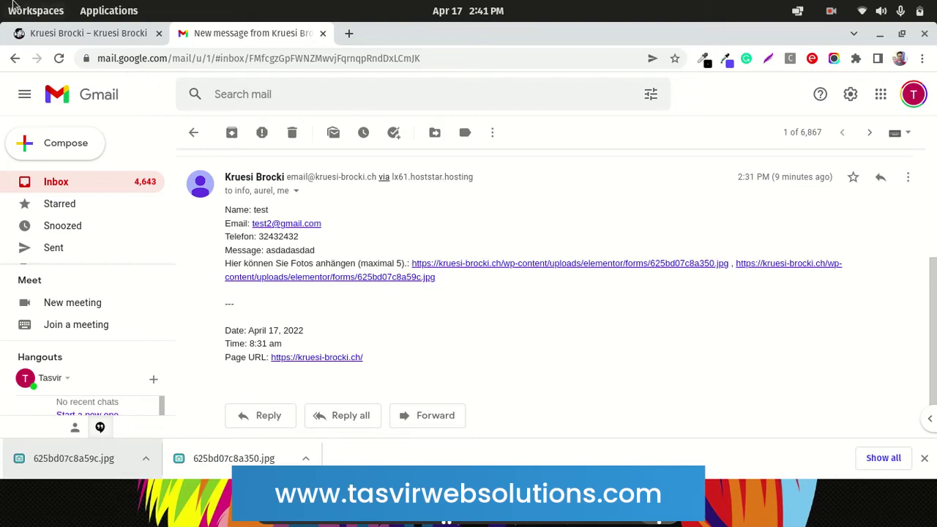
Look over the contact form on the live website
{"action": "left_click", "coordinate": [44, 32]}
{"action": "scroll", "coordinate": [391, 349], "scroll_direction": "down", "scroll_amount": 5}
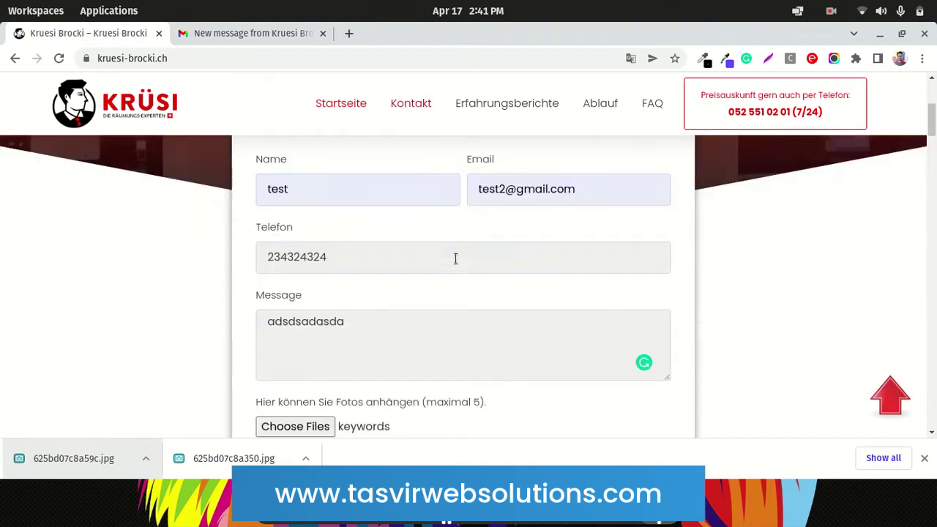
{"action": "scroll", "coordinate": [392, 350], "scroll_direction": "up", "scroll_amount": 3}
{"action": "scroll", "coordinate": [392, 350], "scroll_direction": "up", "scroll_amount": 3}
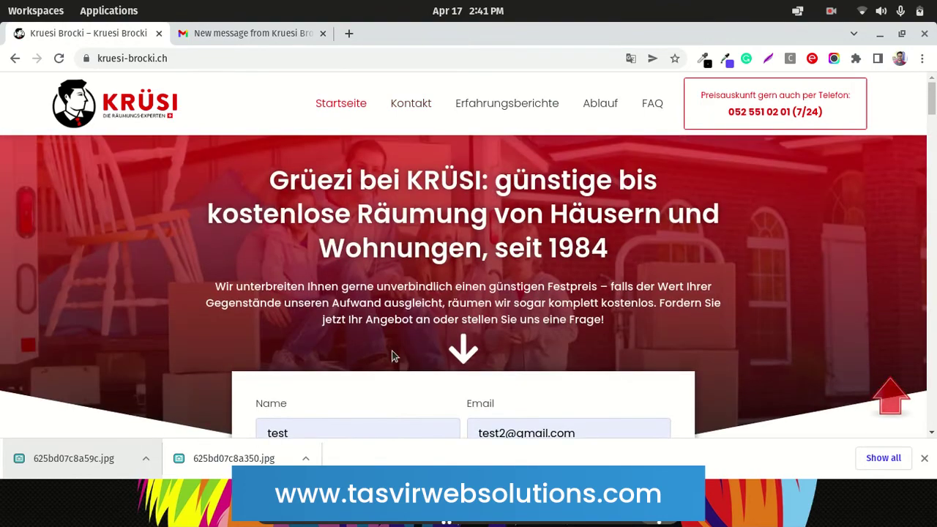
Return to the form-submission email in Gmail, then go to the Elementor editor for test22
{"action": "left_click", "coordinate": [215, 37]}
{"action": "left_click", "coordinate": [832, 12]}
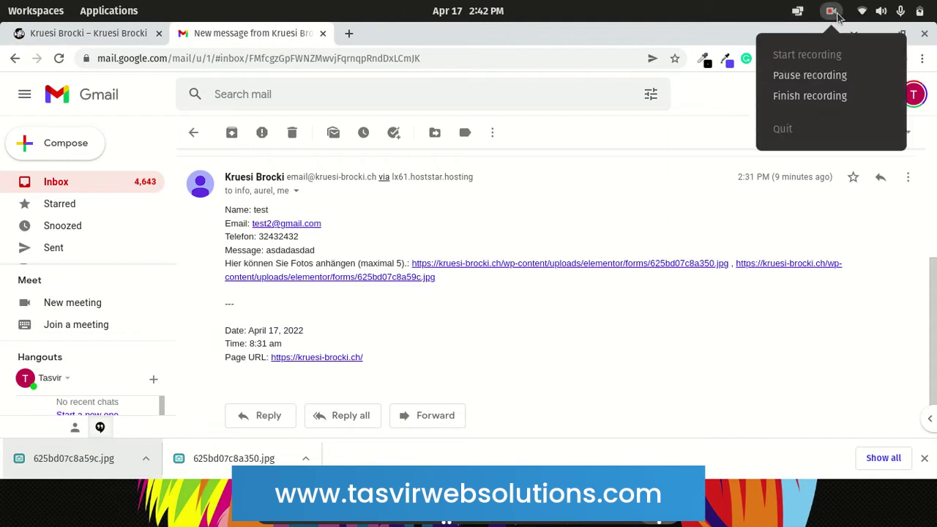
{"action": "left_click", "coordinate": [832, 96]}
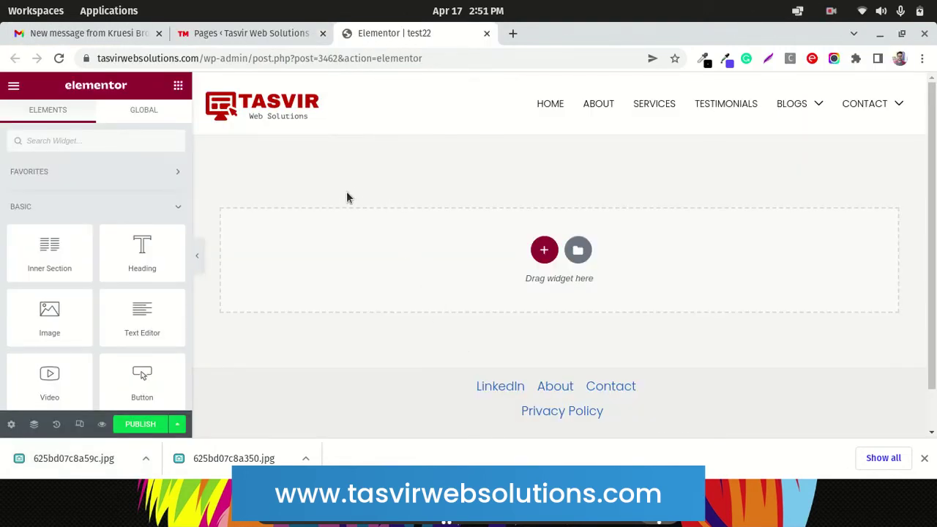
Search the widgets for 'form' and try dropping the Form widget onto the page
{"action": "scroll", "coordinate": [349, 194], "scroll_direction": "down", "scroll_amount": 1}
{"action": "scroll", "coordinate": [352, 198], "scroll_direction": "up", "scroll_amount": 1}
{"action": "type", "text": "form"}
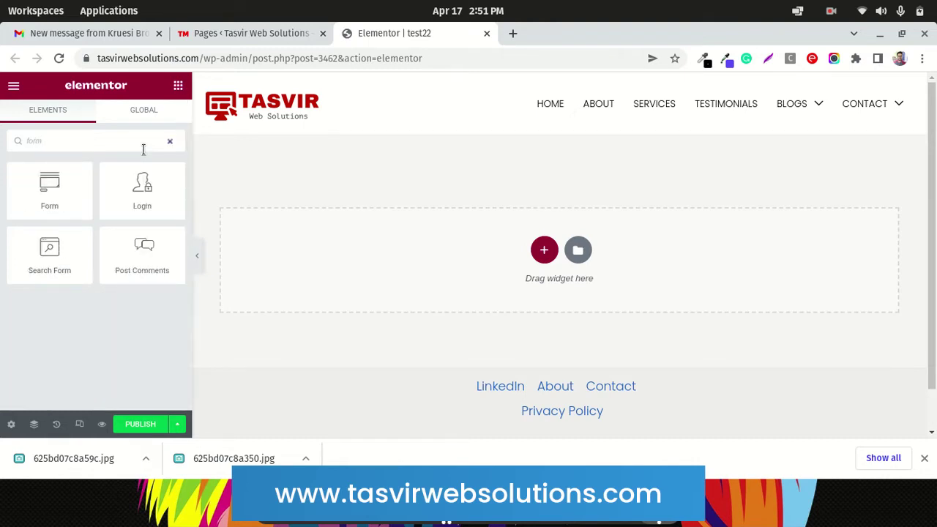
{"action": "left_click_drag", "start_coordinate": [52, 199], "coordinate": [44, 182]}
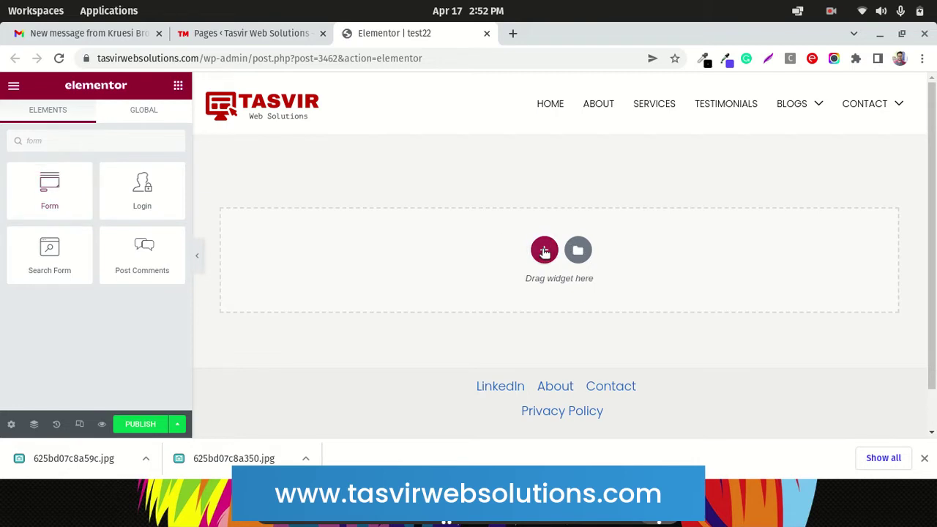
Add a single-column section and drag the Form widget into it
{"action": "left_click", "coordinate": [544, 251]}
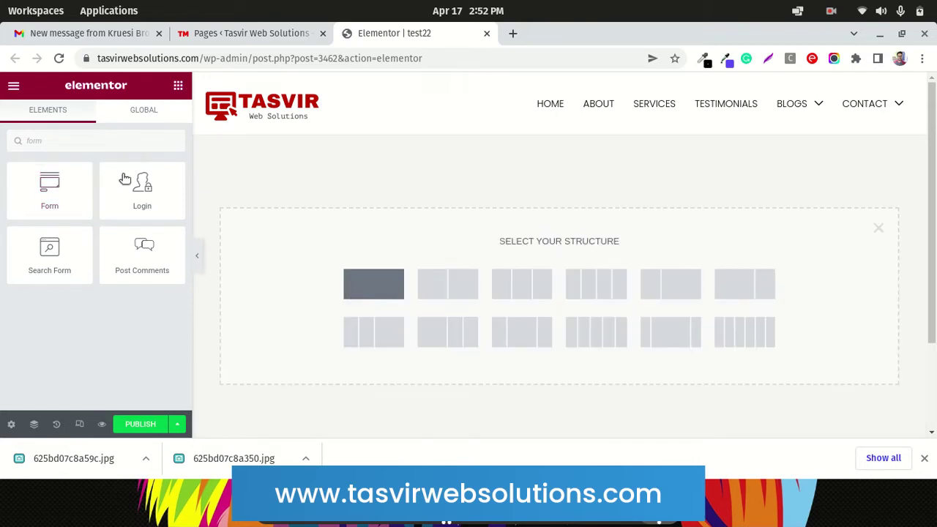
{"action": "left_click", "coordinate": [360, 290]}
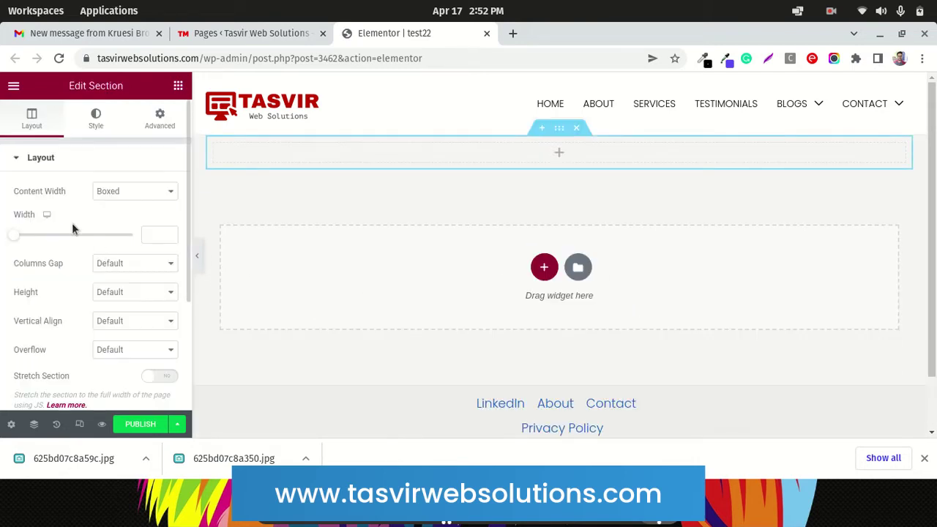
{"action": "left_click", "coordinate": [179, 87]}
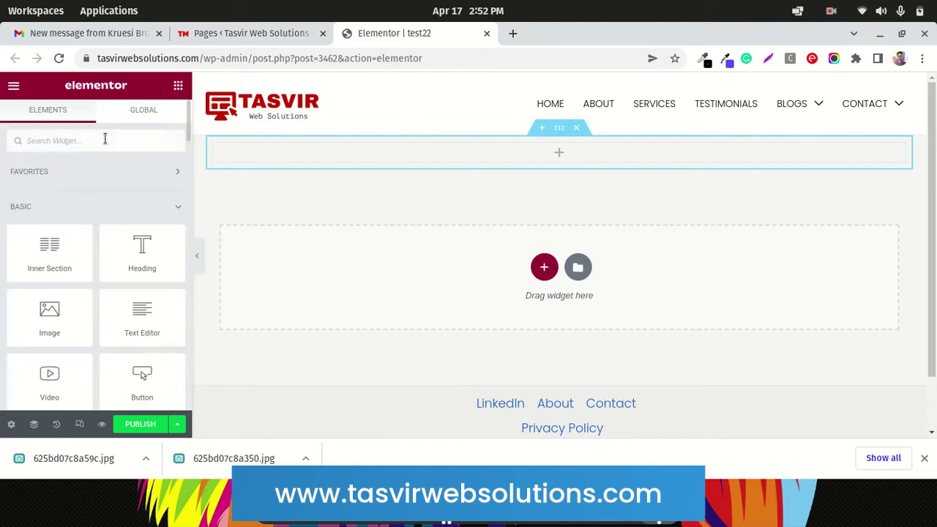
{"action": "left_click", "coordinate": [105, 139]}
{"action": "type", "text": "form"}
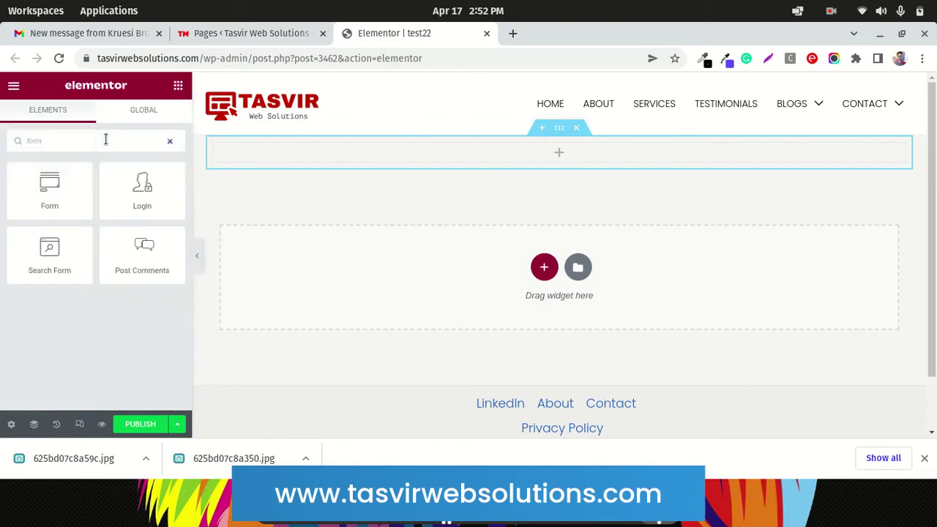
{"action": "left_click_drag", "start_coordinate": [36, 189], "coordinate": [374, 152]}
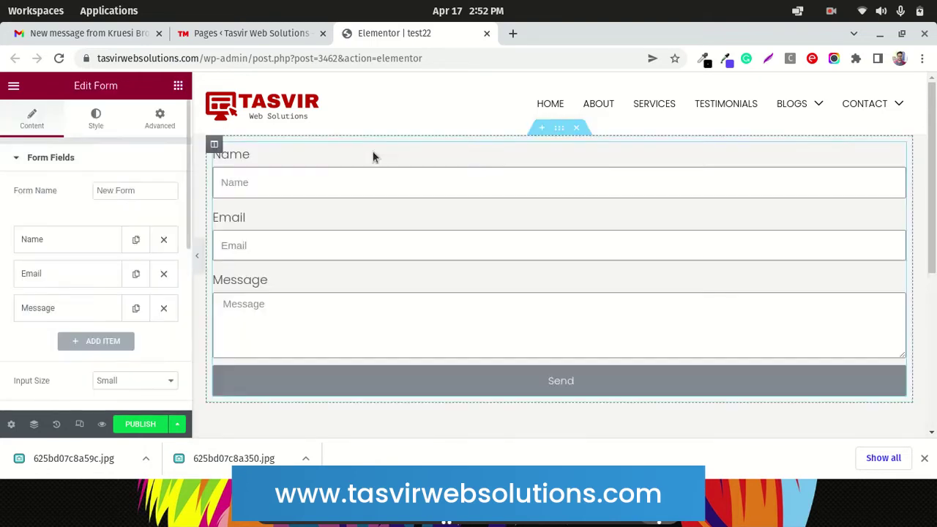
Add a fourth form field, Item #4, and set its type to File Upload
{"action": "scroll", "coordinate": [370, 220], "scroll_direction": "down", "scroll_amount": 2}
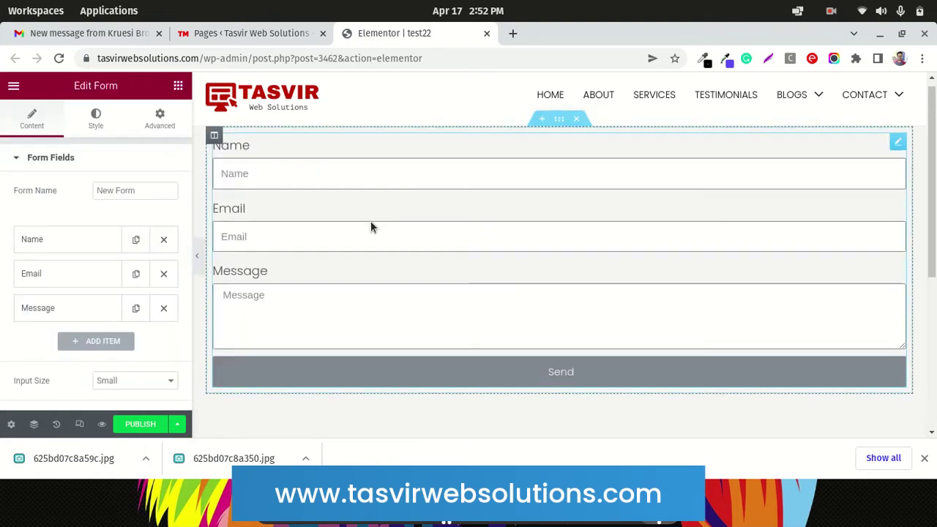
{"action": "scroll", "coordinate": [40, 311], "scroll_direction": "down", "scroll_amount": 1}
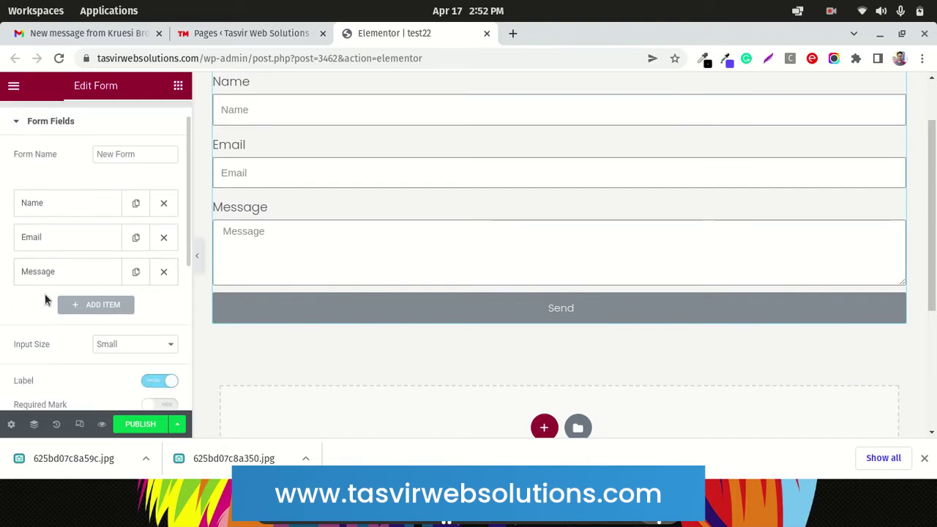
{"action": "left_click", "coordinate": [107, 306]}
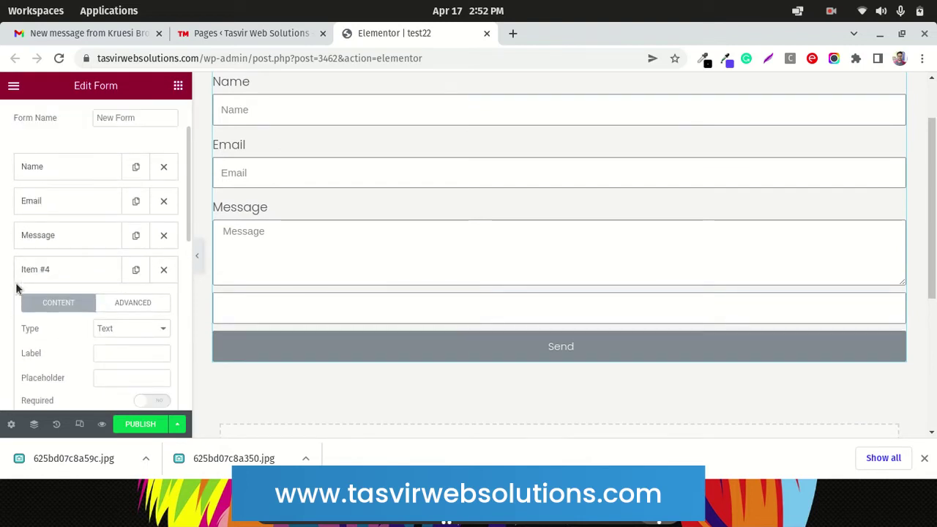
{"action": "scroll", "coordinate": [29, 275], "scroll_direction": "down", "scroll_amount": 3}
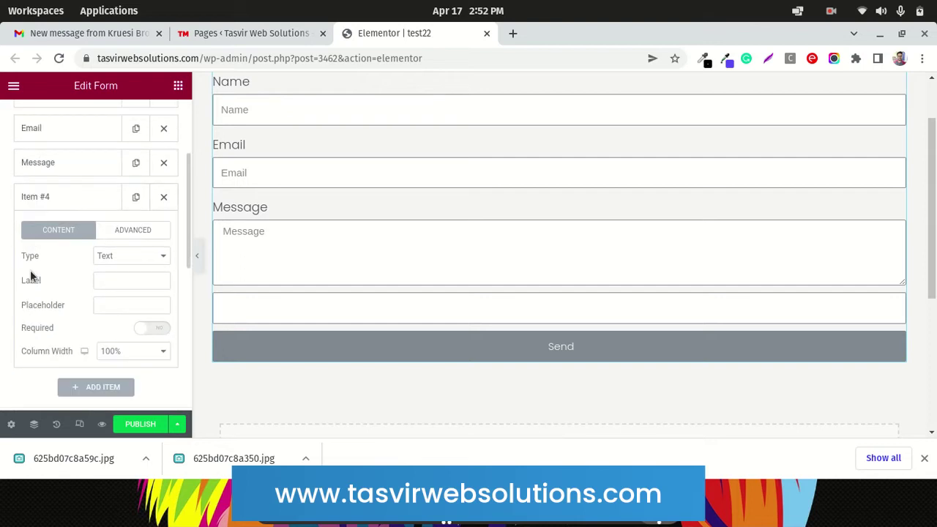
{"action": "left_click", "coordinate": [120, 261]}
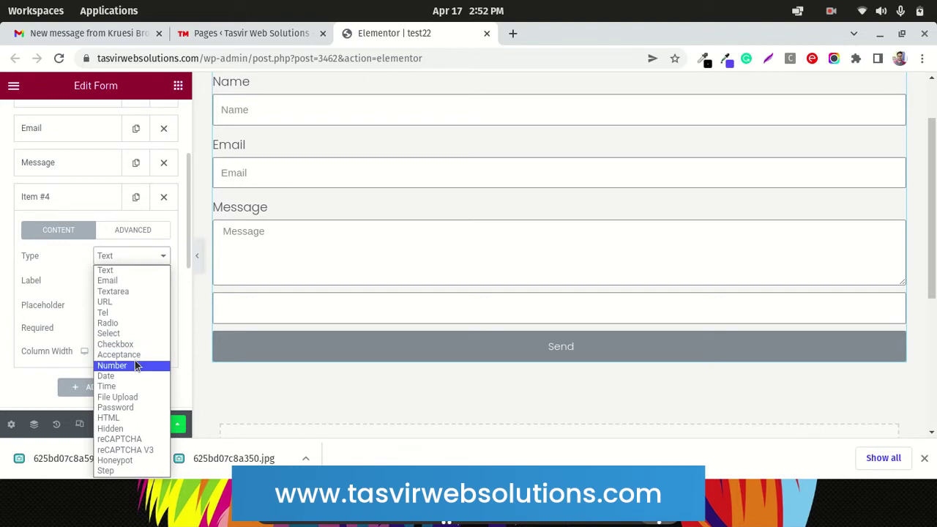
{"action": "left_click", "coordinate": [139, 398]}
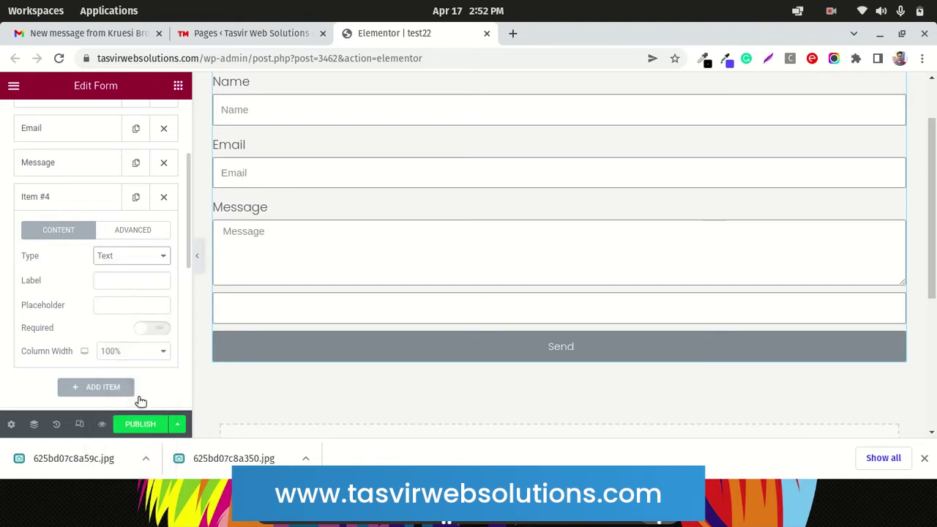
Label the file-upload field 'Upload your images here', correcting the typo
{"action": "left_click", "coordinate": [117, 278]}
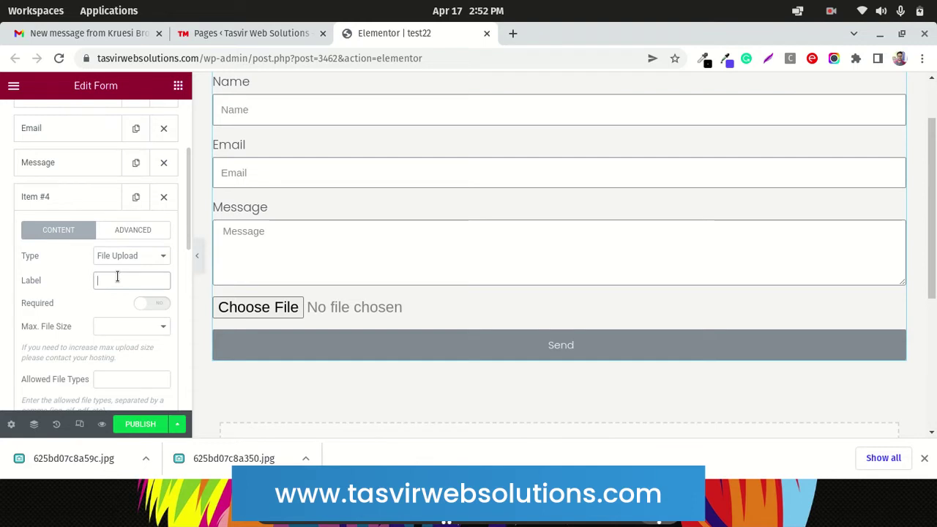
{"action": "type", "text": "Up"}
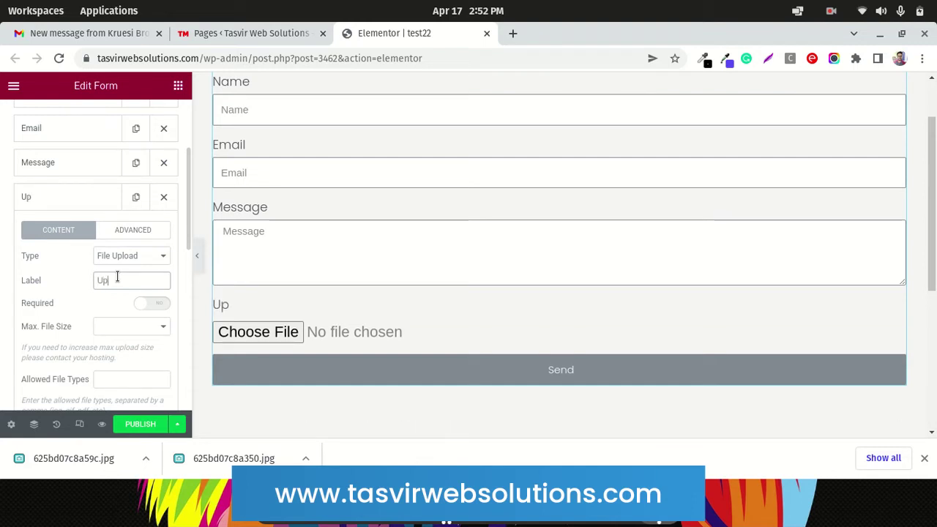
{"action": "type", "text": "lo"}
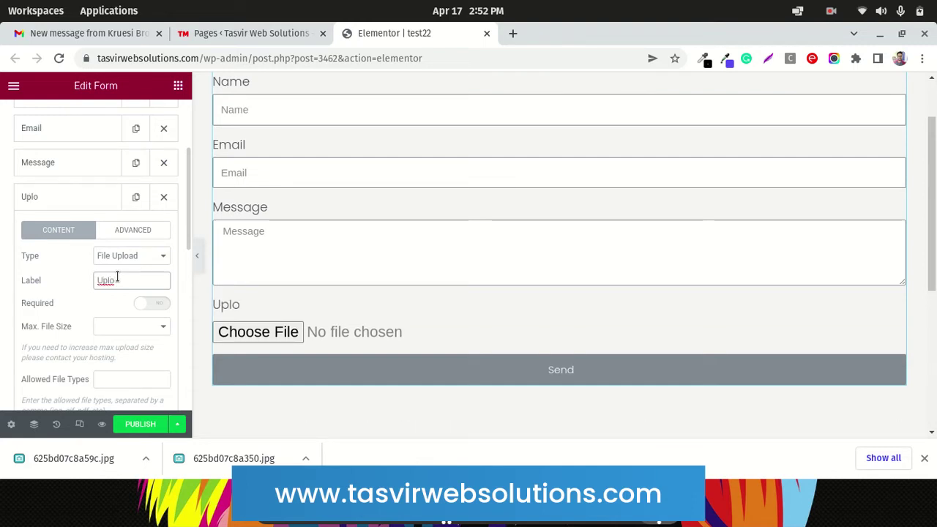
{"action": "type", "text": "ad your "}
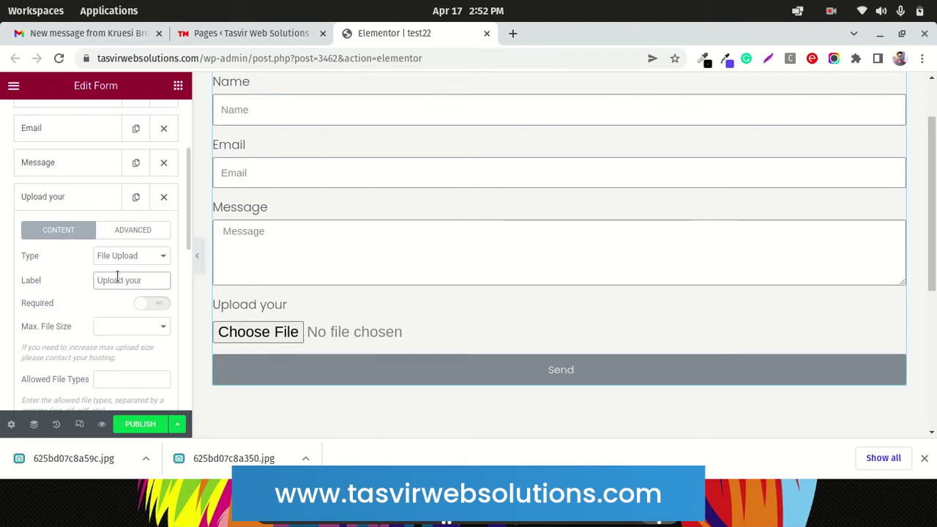
{"action": "type", "text": "m"}
{"action": "key", "text": "BackSpace"}
{"action": "type", "text": "i"}
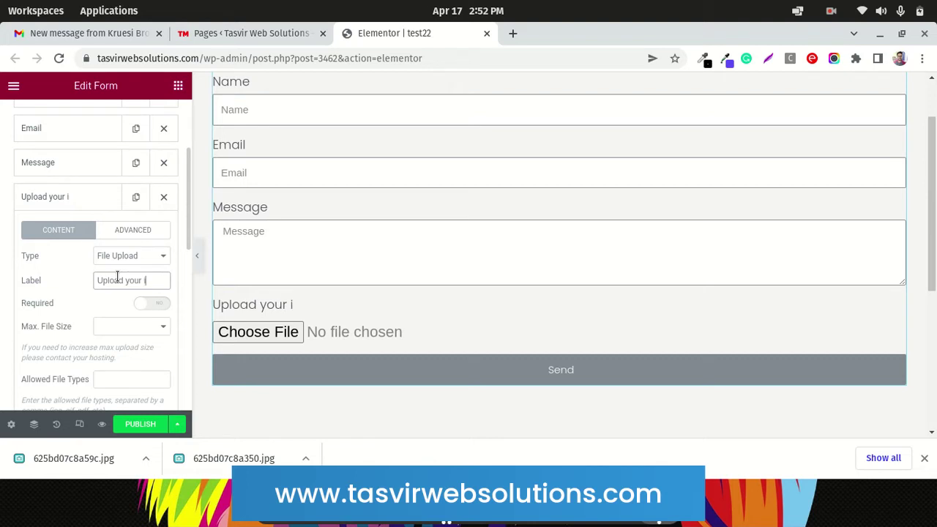
{"action": "type", "text": "mages here"}
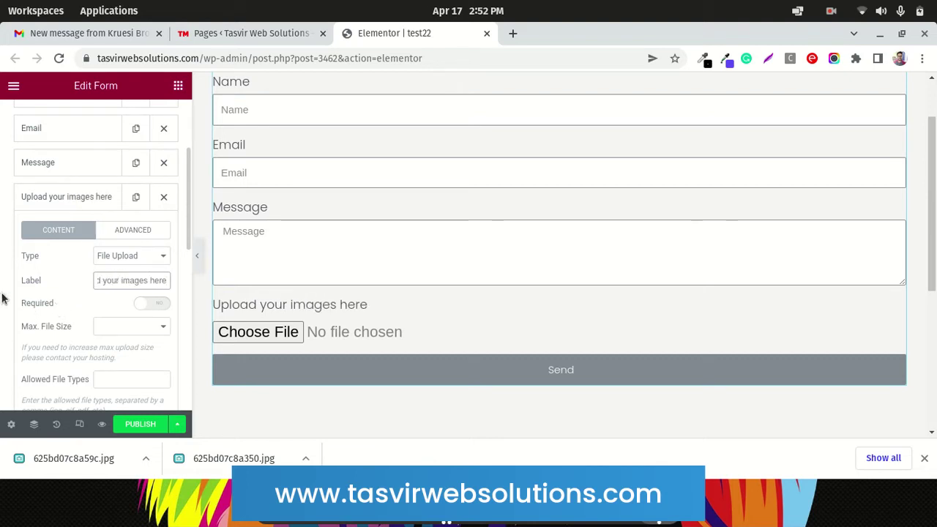
{"action": "scroll", "coordinate": [2, 297], "scroll_direction": "down", "scroll_amount": 1}
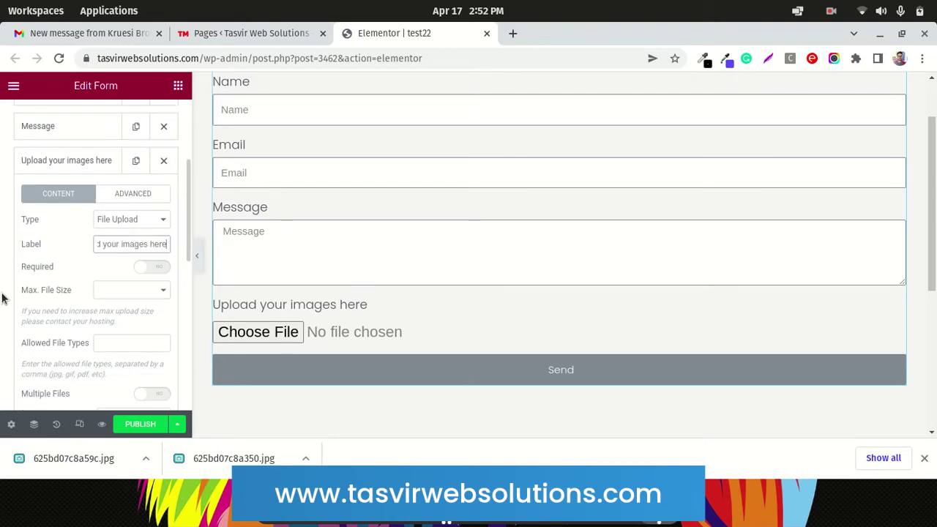
{"action": "scroll", "coordinate": [2, 298], "scroll_direction": "down", "scroll_amount": 1}
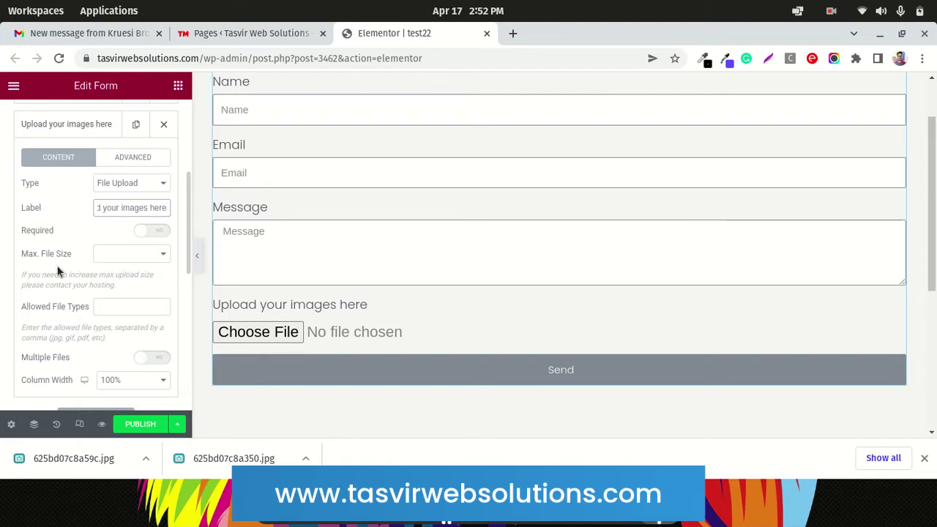
Set the upload field's Max. File Size to 7MB, after first choosing 5MB
{"action": "left_click", "coordinate": [156, 261]}
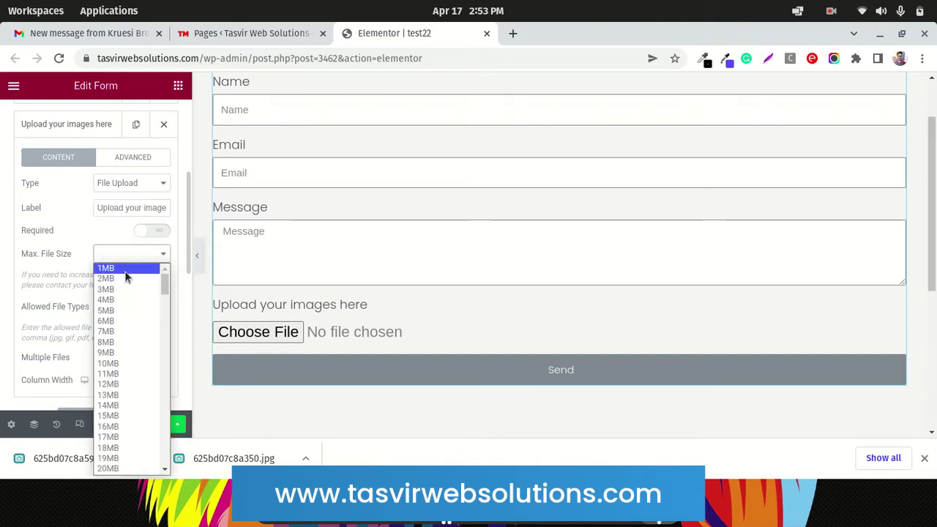
{"action": "scroll", "coordinate": [133, 280], "scroll_direction": "down", "scroll_amount": 7}
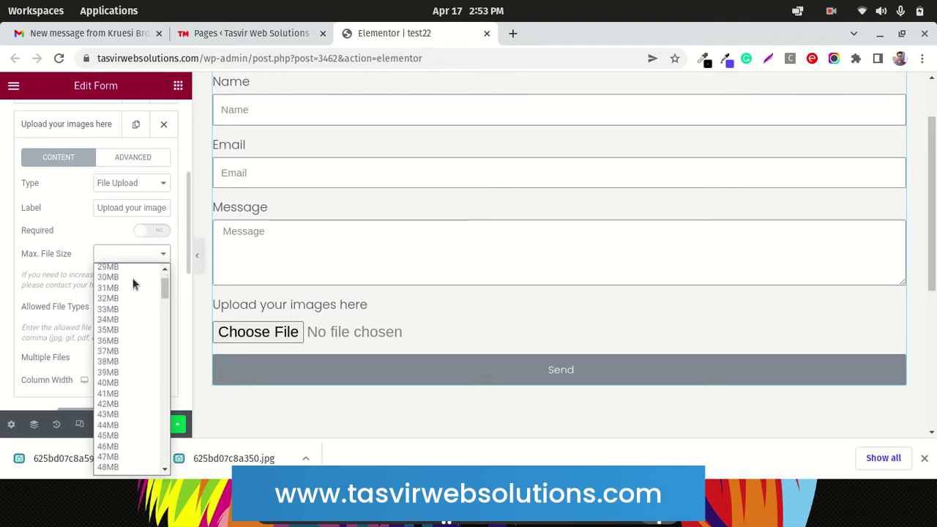
{"action": "left_click_drag", "start_coordinate": [166, 299], "coordinate": [154, 270]}
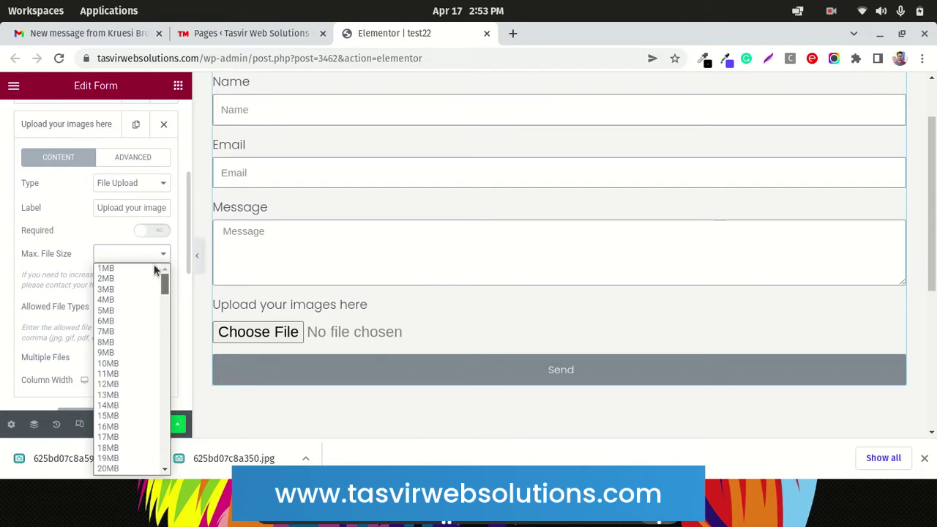
{"action": "left_click", "coordinate": [135, 310]}
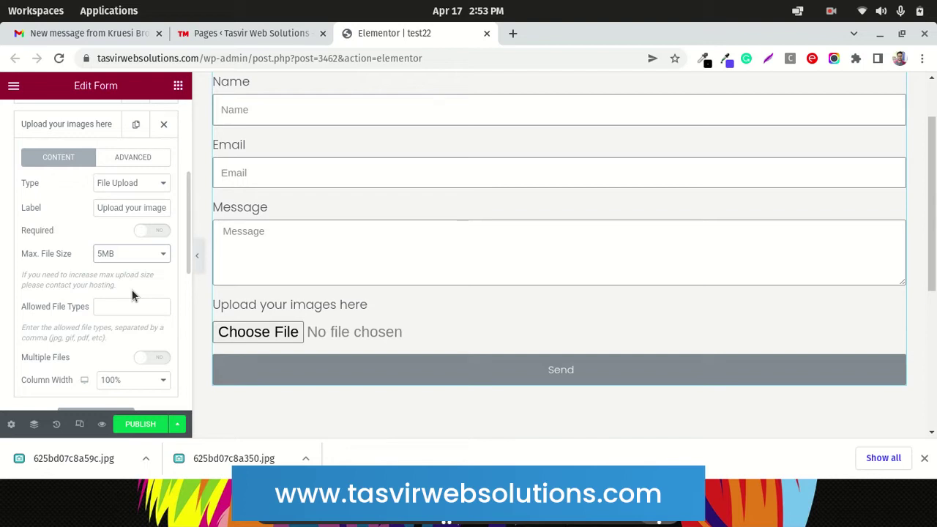
{"action": "left_click", "coordinate": [110, 256]}
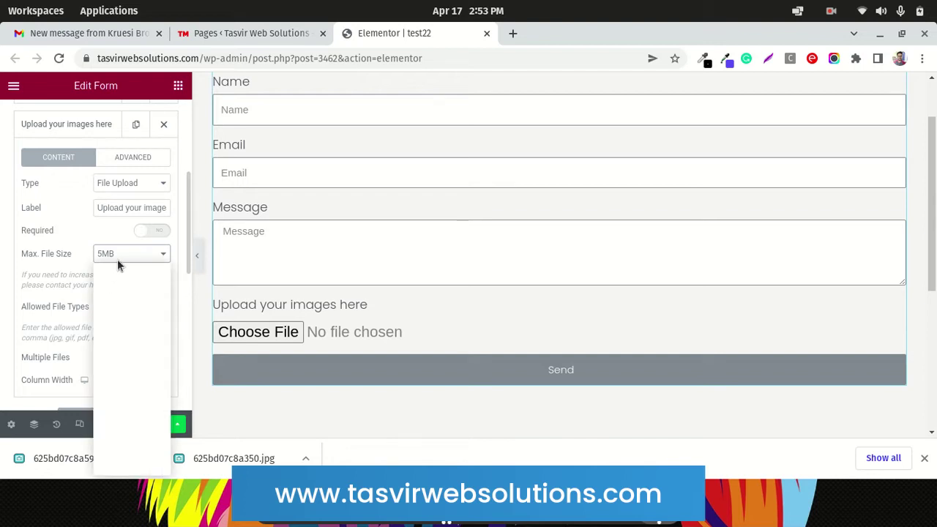
{"action": "left_click", "coordinate": [122, 330]}
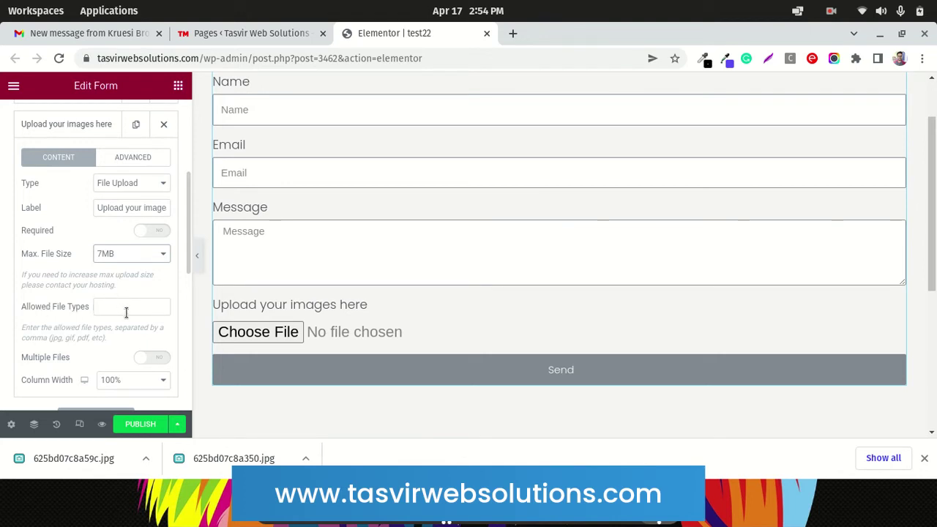
Search Google for 'image formats' in a new tab
{"action": "left_click", "coordinate": [511, 34]}
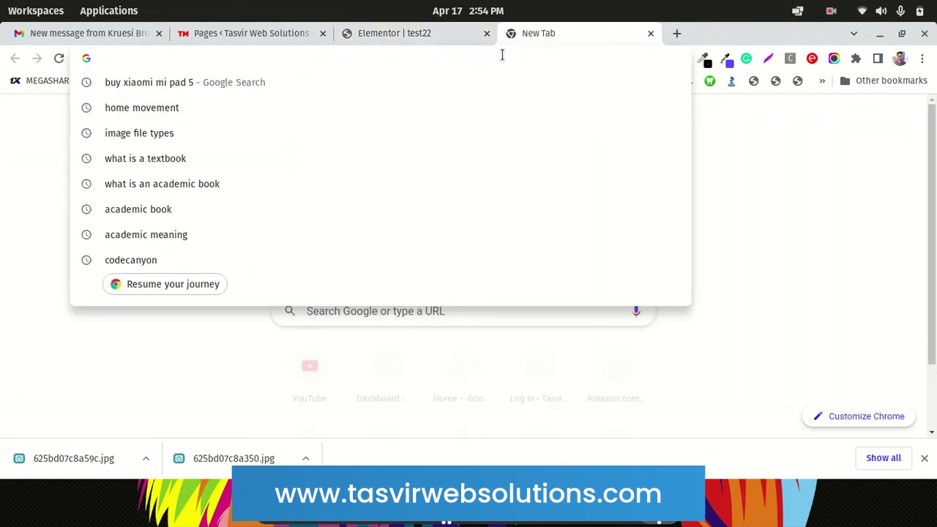
{"action": "type", "text": "image"}
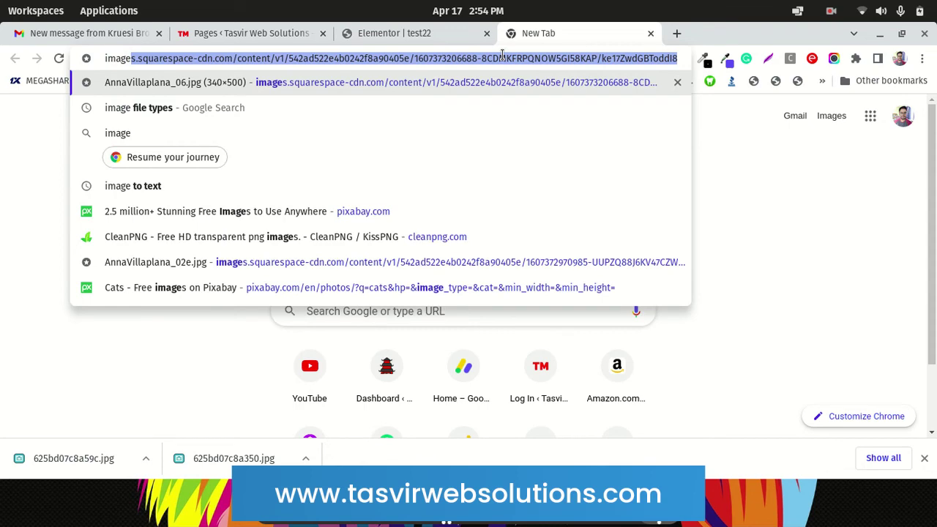
{"action": "type", "text": " for"}
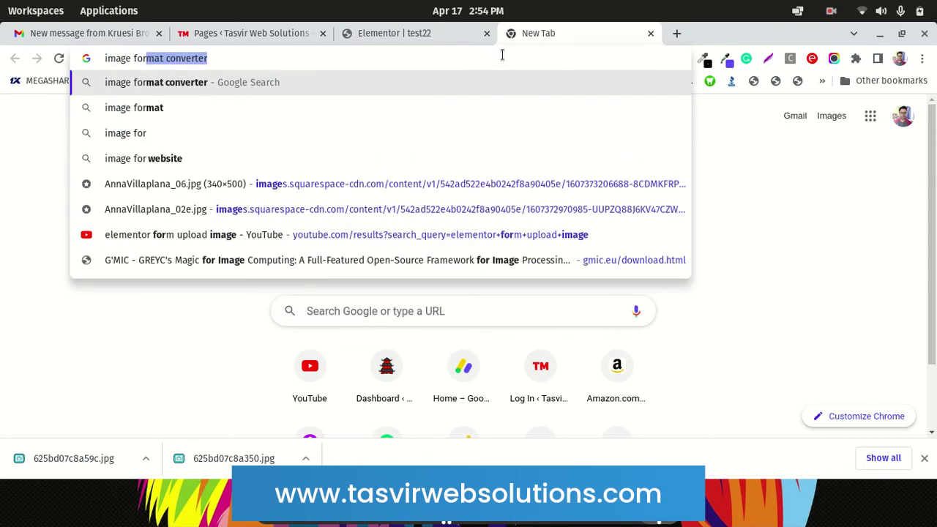
{"action": "type", "text": "mats"}
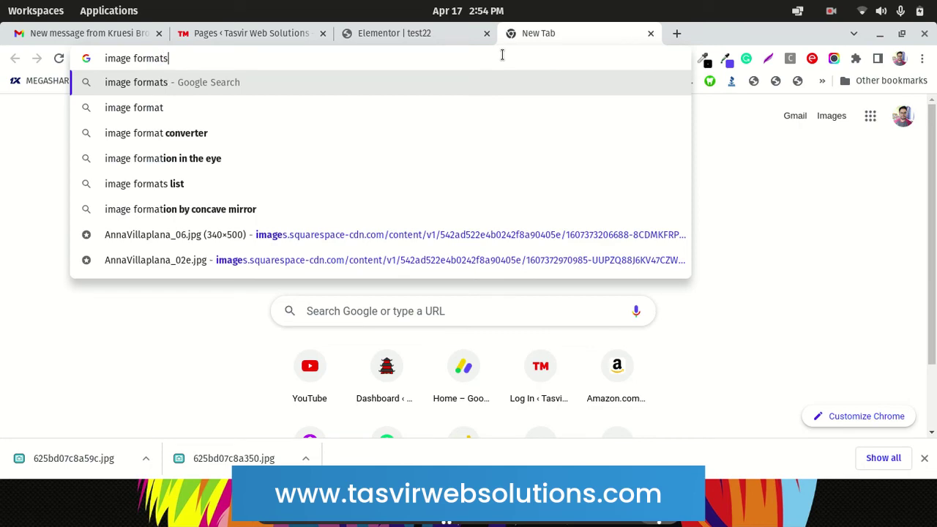
{"action": "key", "text": "Return"}
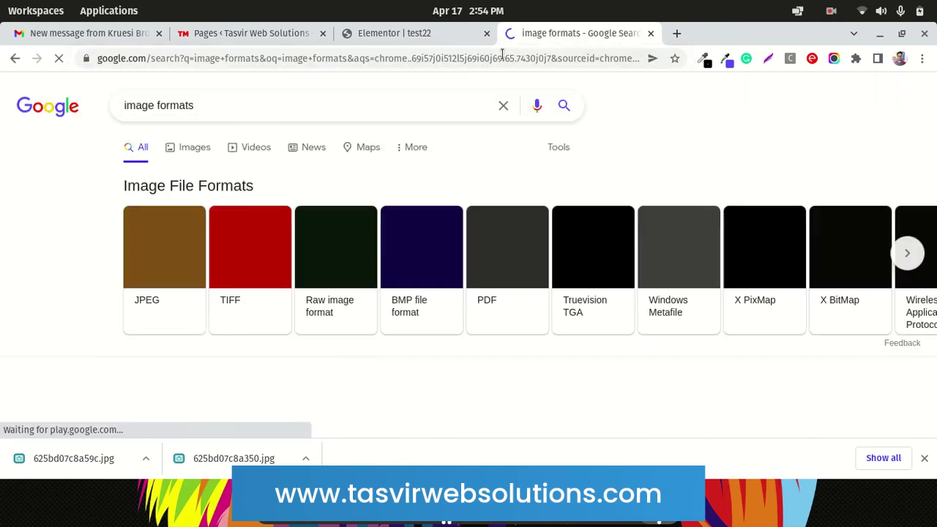
{"action": "scroll", "coordinate": [351, 153], "scroll_direction": "down", "scroll_amount": 2}
{"action": "scroll", "coordinate": [353, 156], "scroll_direction": "up", "scroll_amount": 2}
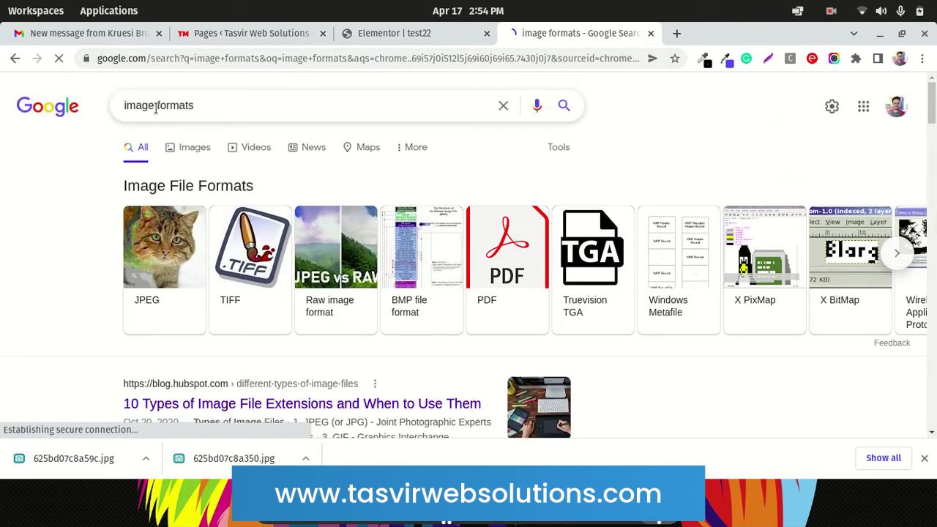
Refine the search to 'common image formats', accept the spelling correction, and return to Elementor
{"action": "left_click", "coordinate": [120, 108]}
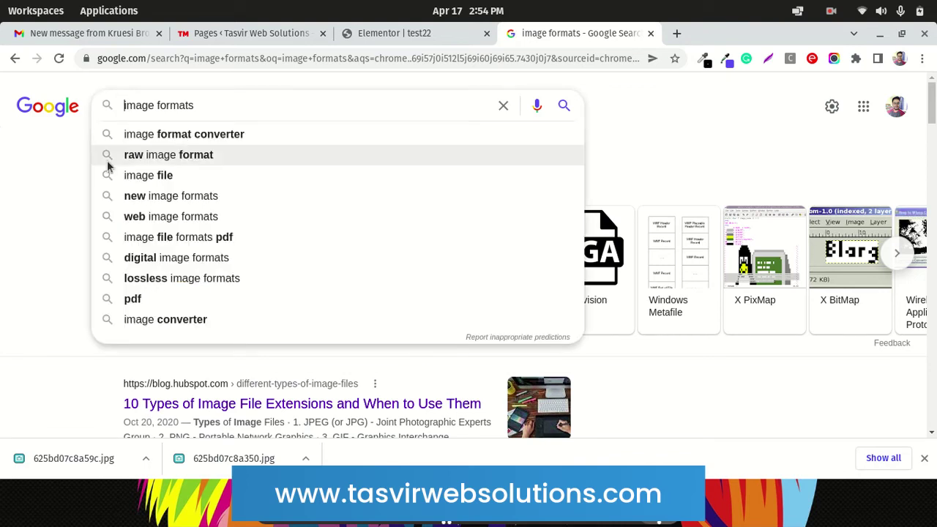
{"action": "type", "text": "commin"}
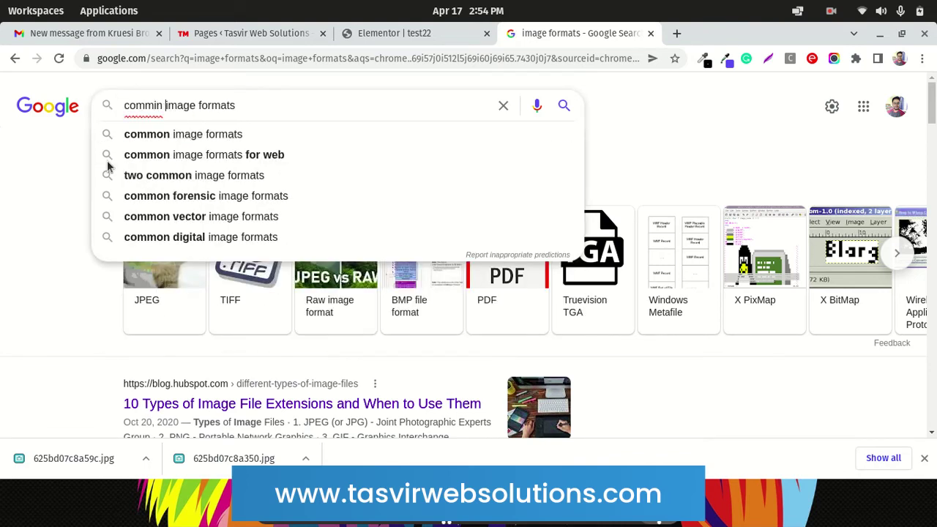
{"action": "key", "text": "Return"}
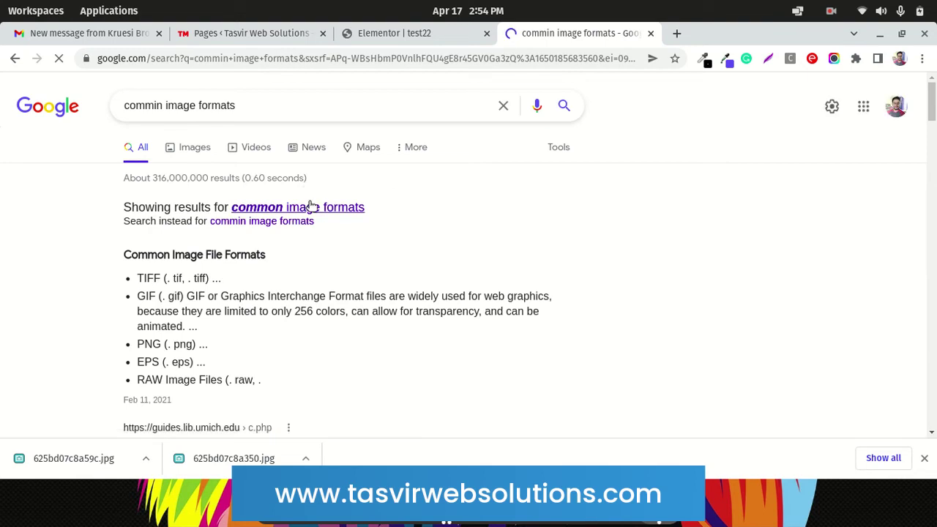
{"action": "left_click", "coordinate": [308, 207]}
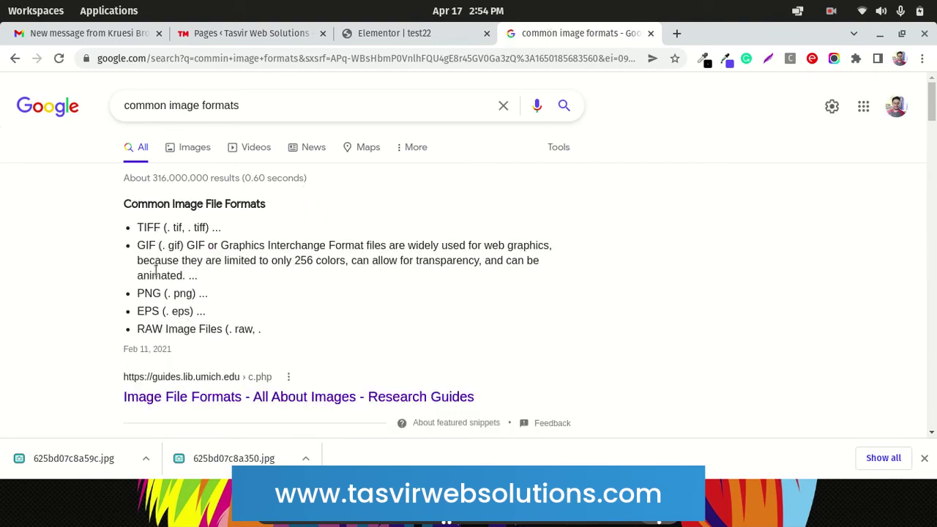
{"action": "scroll", "coordinate": [169, 289], "scroll_direction": "down", "scroll_amount": 1}
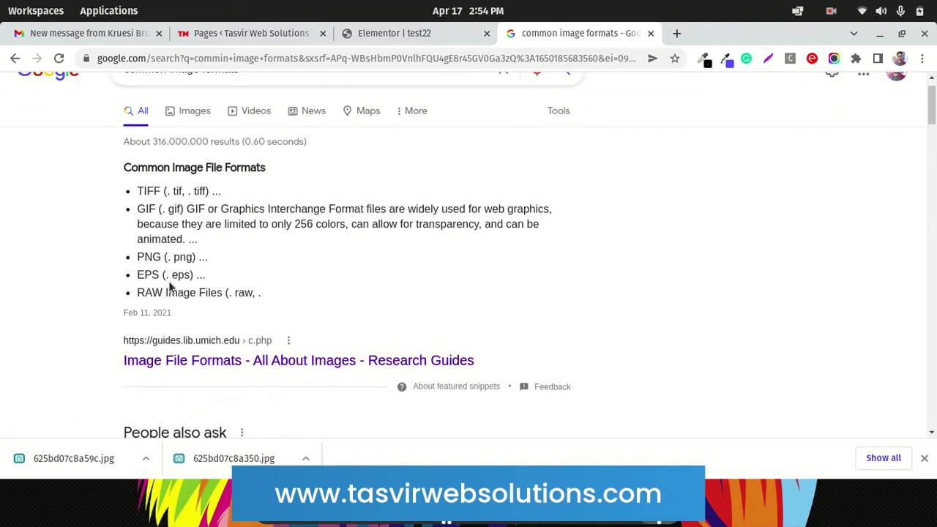
{"action": "scroll", "coordinate": [173, 289], "scroll_direction": "up", "scroll_amount": 1}
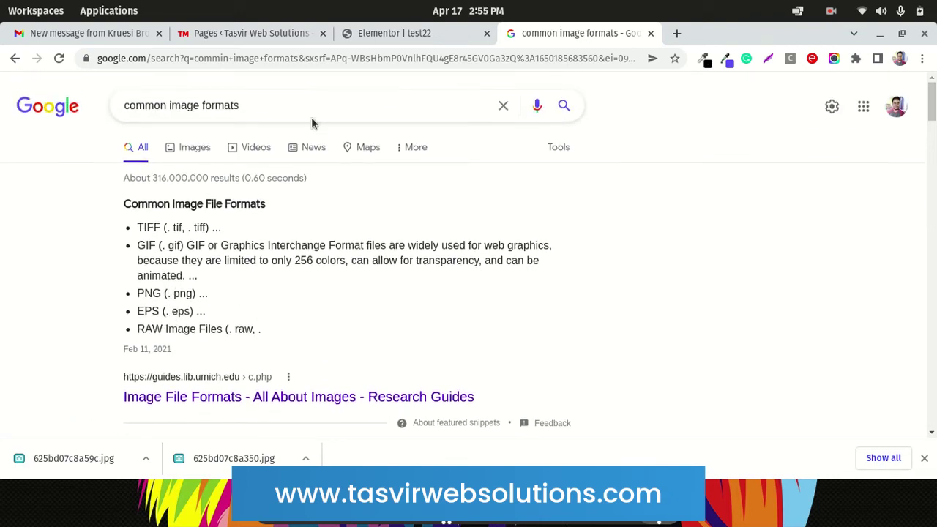
{"action": "left_click", "coordinate": [358, 34]}
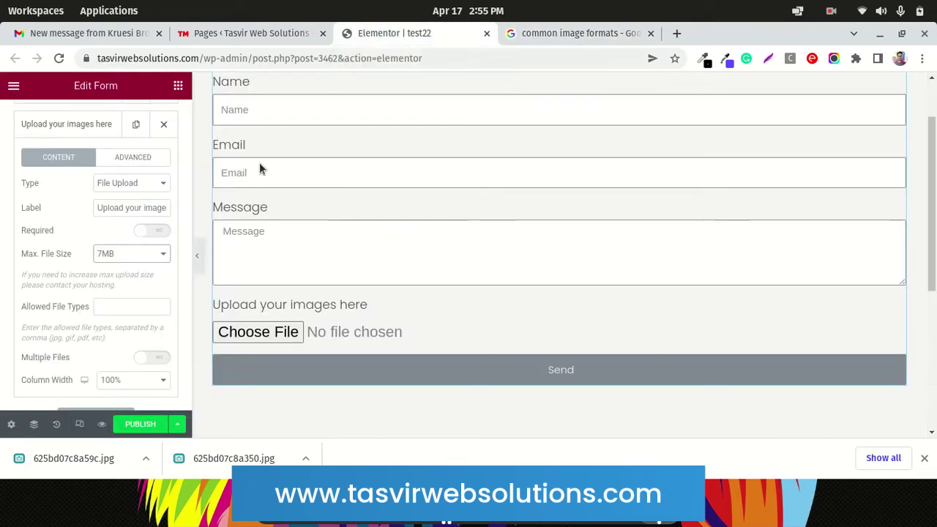
Enter allowed file types jpg,jpeg,png,tiff,gif, checking the common image formats results
{"action": "left_click", "coordinate": [149, 307]}
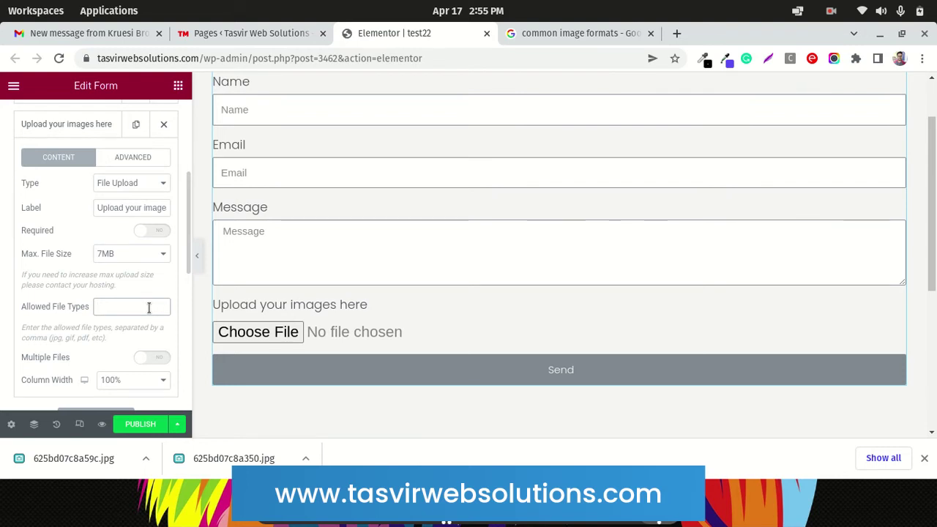
{"action": "type", "text": "jpg,"}
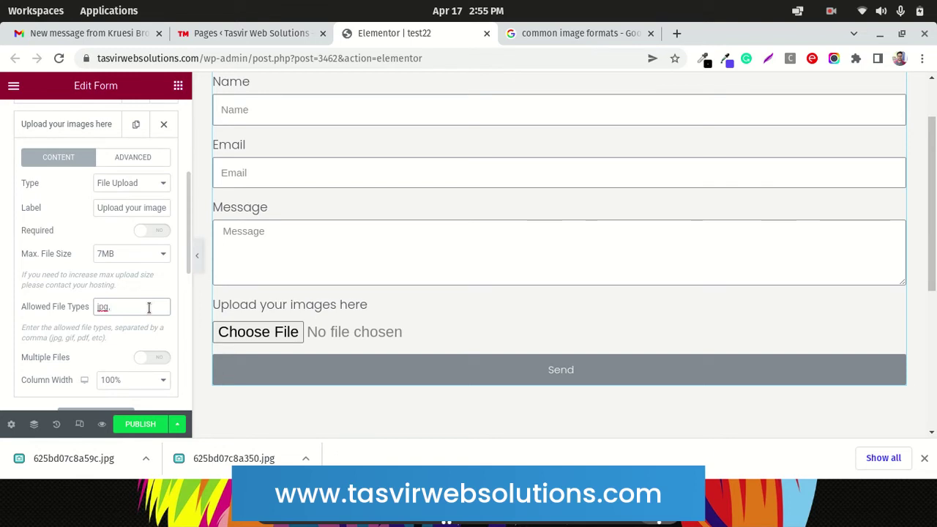
{"action": "type", "text": "jpeg,png,tiff"}
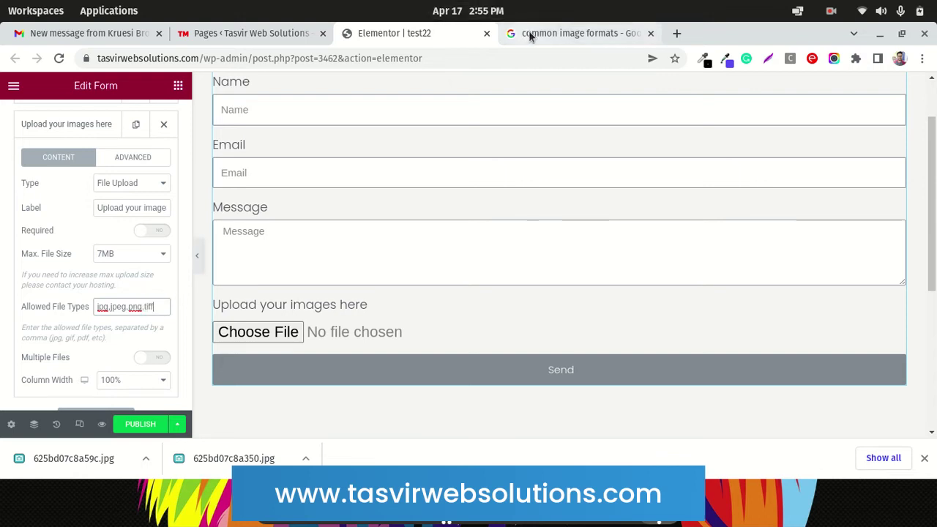
{"action": "left_click", "coordinate": [524, 34]}
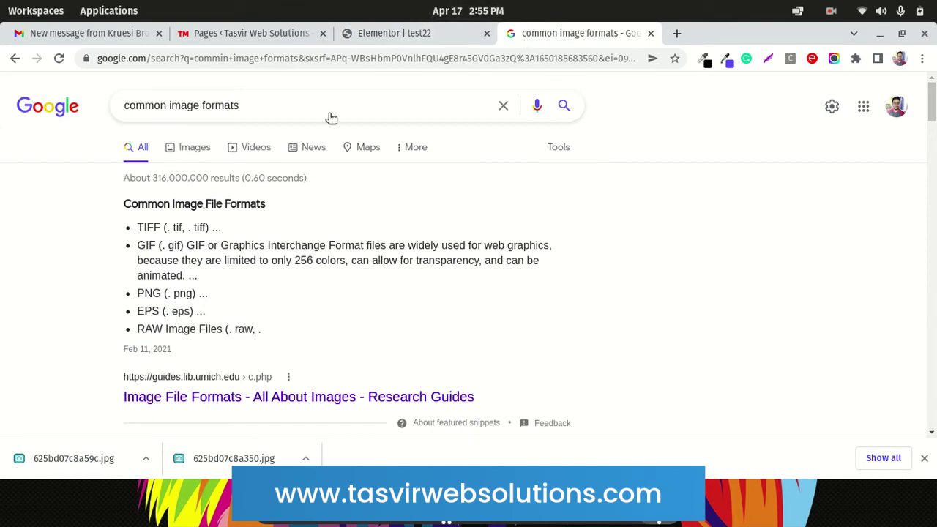
{"action": "left_click", "coordinate": [394, 33]}
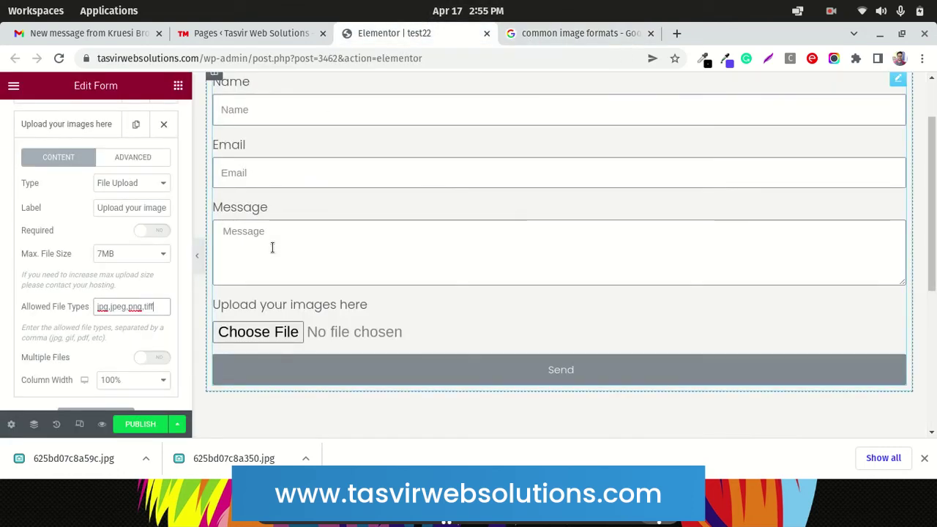
{"action": "type", "text": ",gi"}
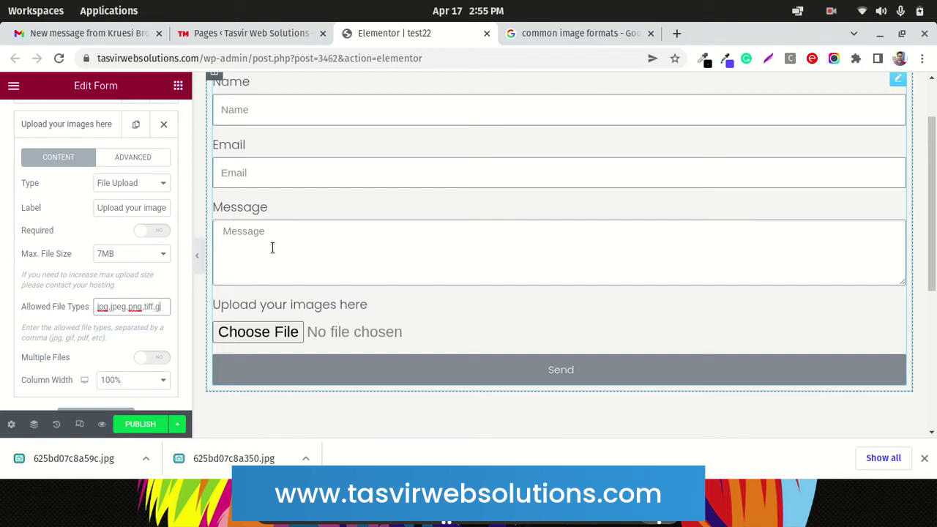
{"action": "type", "text": "f,"}
{"action": "left_click", "coordinate": [521, 40]}
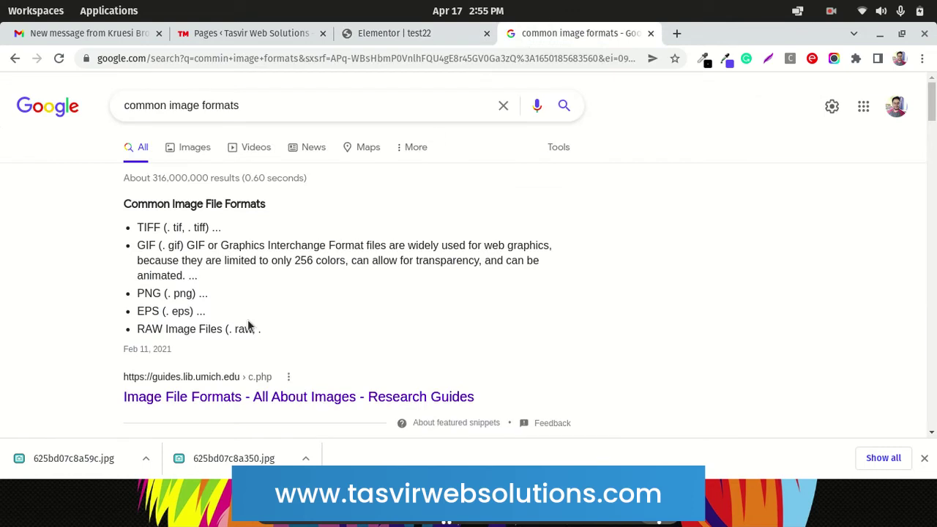
Search Google for the selected text 'RAW Image Files'
{"action": "left_click_drag", "start_coordinate": [223, 330], "coordinate": [134, 333]}
{"action": "right_click", "coordinate": [179, 330]}
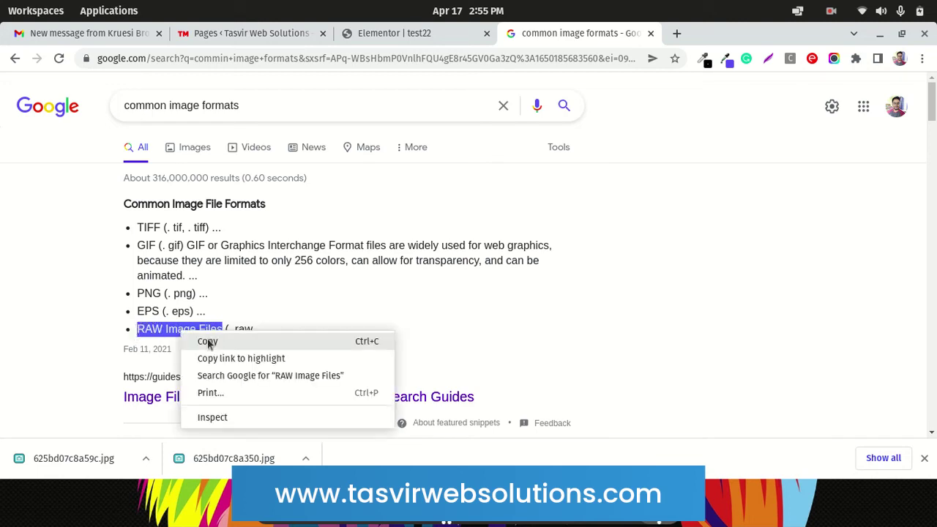
{"action": "left_click", "coordinate": [258, 375]}
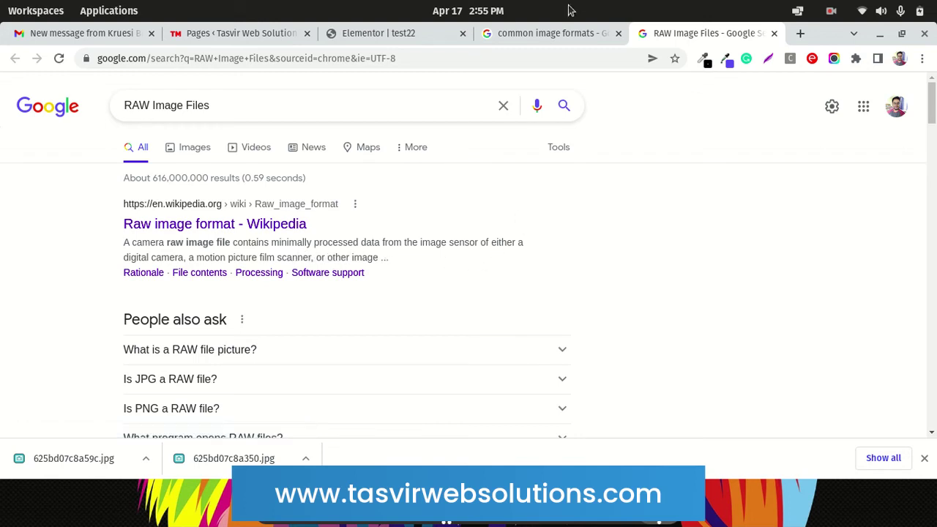
Reselect 'RAW Image File' in the image formats results, then return to the Elementor editor
{"action": "left_click", "coordinate": [556, 33]}
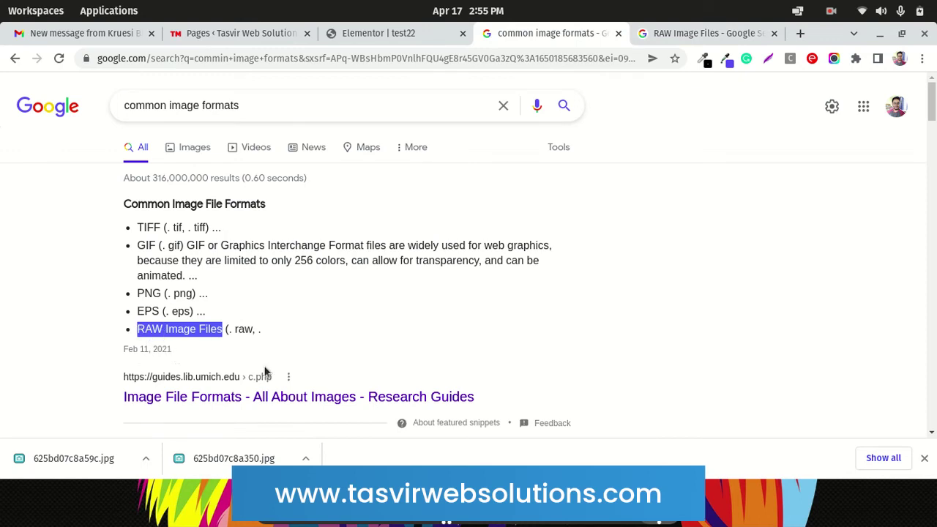
{"action": "left_click", "coordinate": [139, 330]}
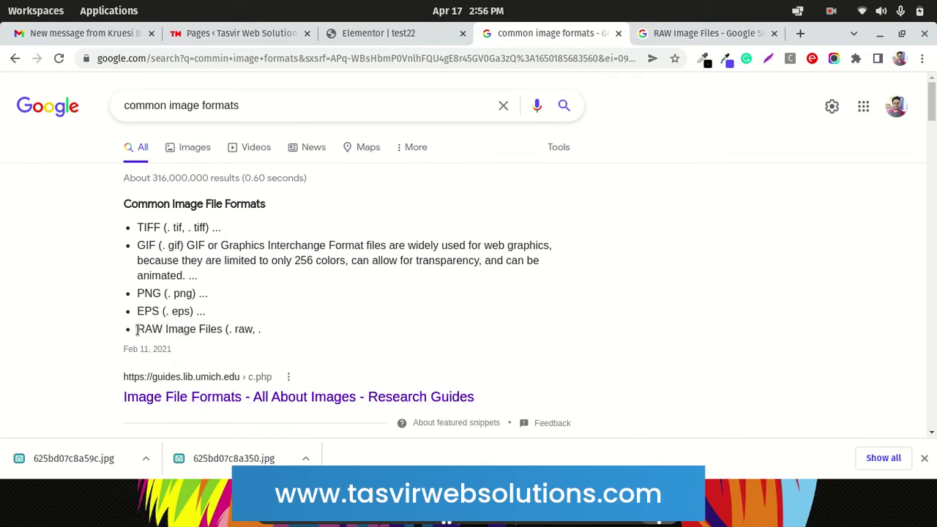
{"action": "left_click_drag", "start_coordinate": [139, 330], "coordinate": [221, 330]}
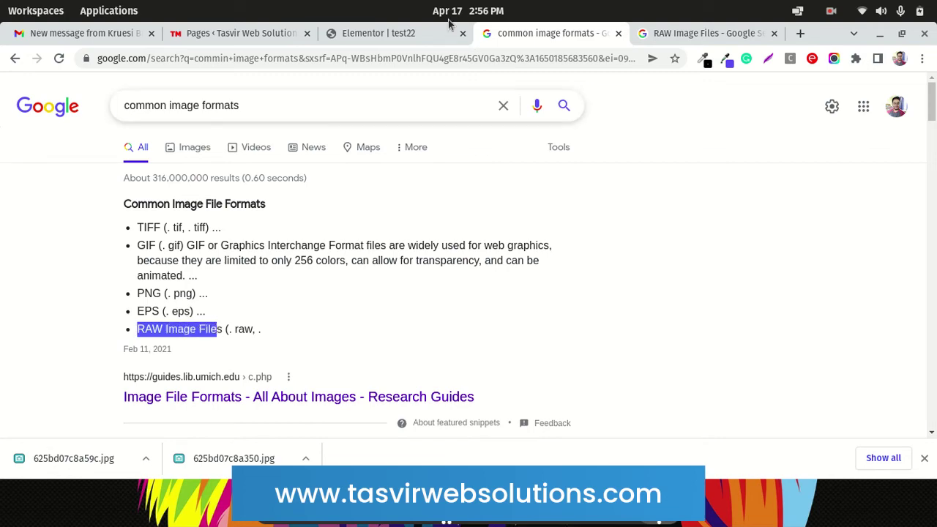
{"action": "left_click", "coordinate": [421, 33]}
{"action": "left_click", "coordinate": [547, 33]}
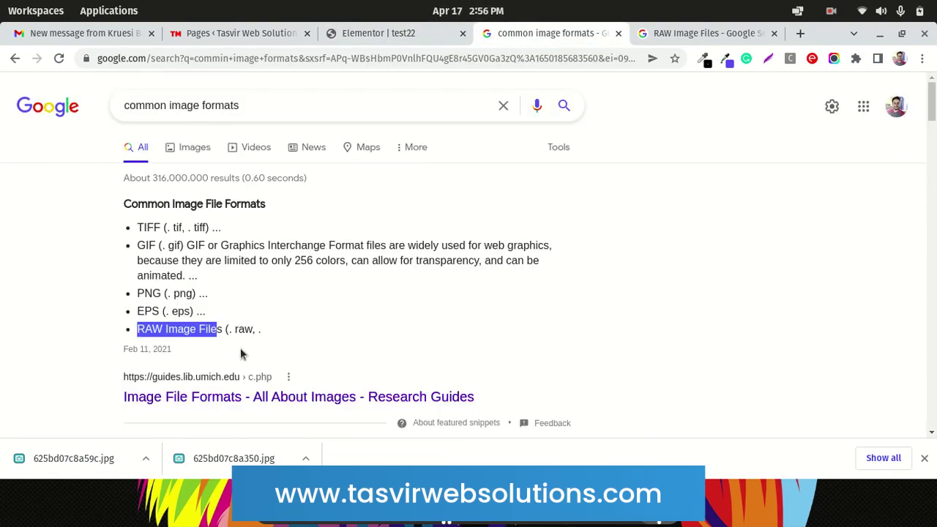
{"action": "left_click", "coordinate": [394, 35]}
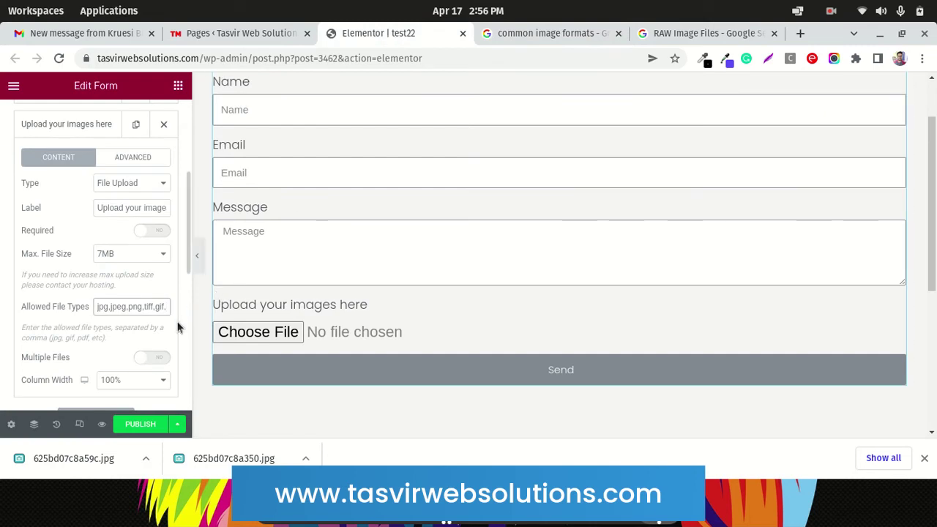
Append raw to the allowed file types and review the full list jpg,jpeg,png,tiff,gif,raw
{"action": "type", "text": "raw"}
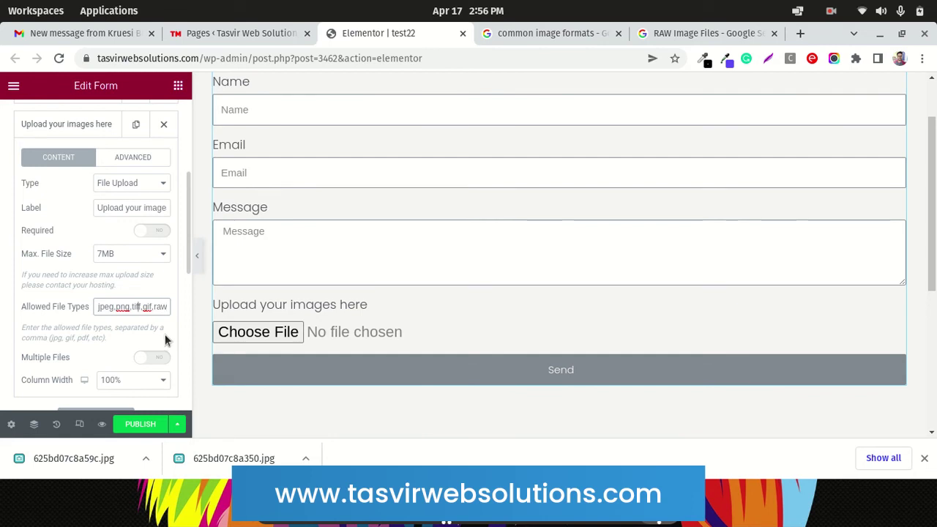
{"action": "key", "text": "Home"}
{"action": "key", "text": "Right"}
{"action": "key", "text": "Right"}
{"action": "key", "text": "Right"}
{"action": "key", "text": "Right"}
{"action": "key", "text": "Right"}
{"action": "key", "text": "Right"}
{"action": "key", "text": "Right"}
{"action": "key", "text": "Right"}
{"action": "key", "text": "Right"}
{"action": "key", "text": "Right"}
{"action": "key", "text": "Right"}
{"action": "key", "text": "Right"}
{"action": "key", "text": "Right"}
{"action": "key", "text": "Right"}
{"action": "key", "text": "Right"}
{"action": "key", "text": "Right"}
{"action": "key", "text": "Right"}
{"action": "key", "text": "Right"}
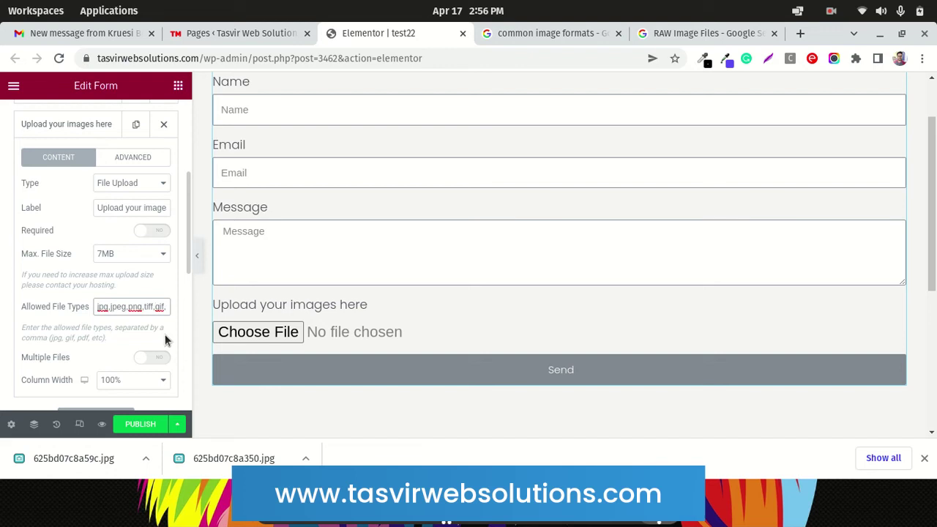
{"action": "key", "text": "End"}
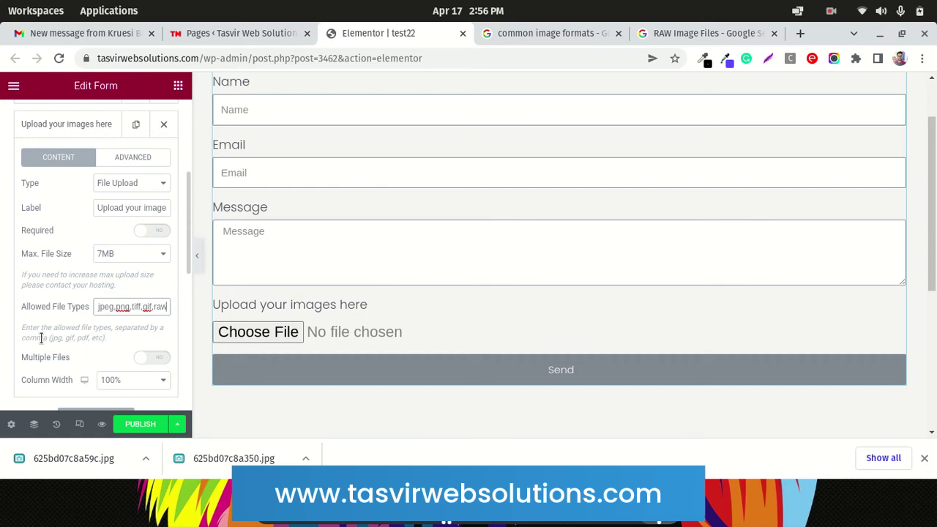
{"action": "scroll", "coordinate": [41, 338], "scroll_direction": "down", "scroll_amount": 1}
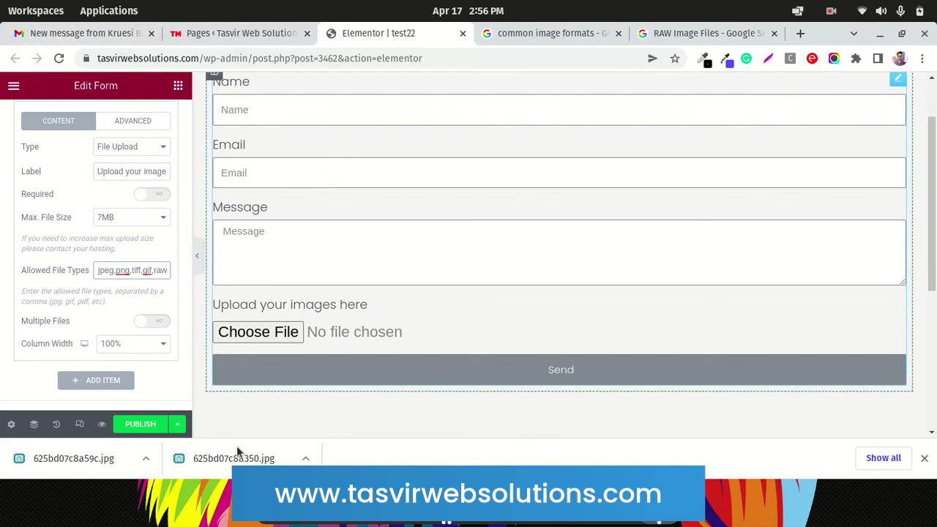
Enable Multiple Files with Max. Files 5, collapse the upload field, and open the save options
{"action": "left_click", "coordinate": [140, 324]}
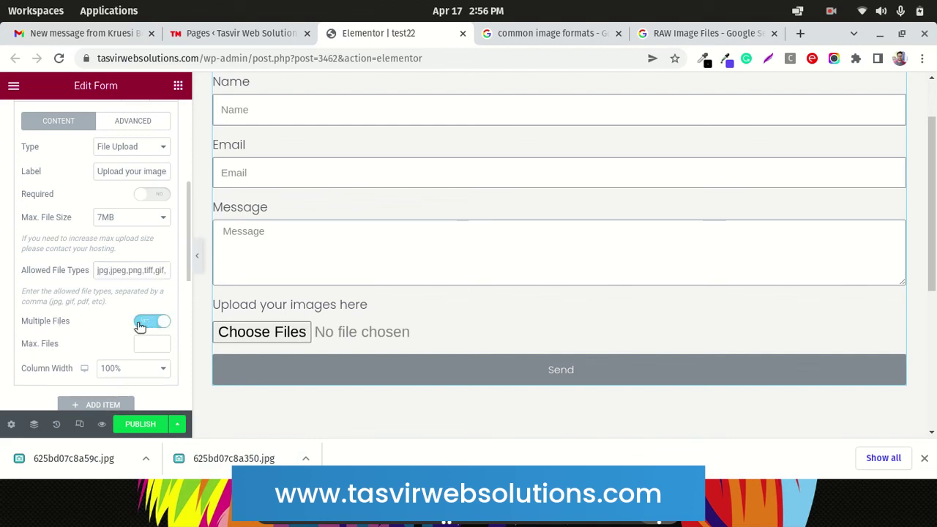
{"action": "left_click", "coordinate": [146, 343]}
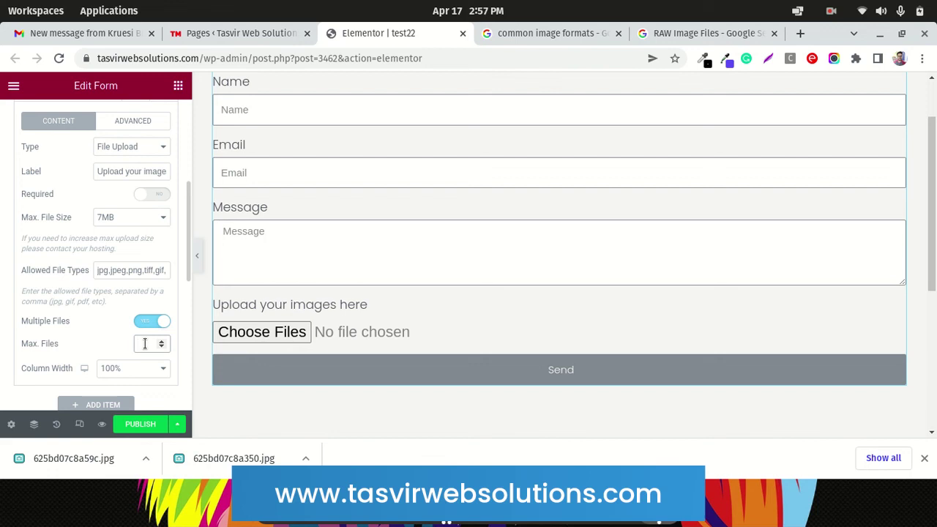
{"action": "type", "text": "5"}
{"action": "scroll", "coordinate": [86, 336], "scroll_direction": "down", "scroll_amount": 1}
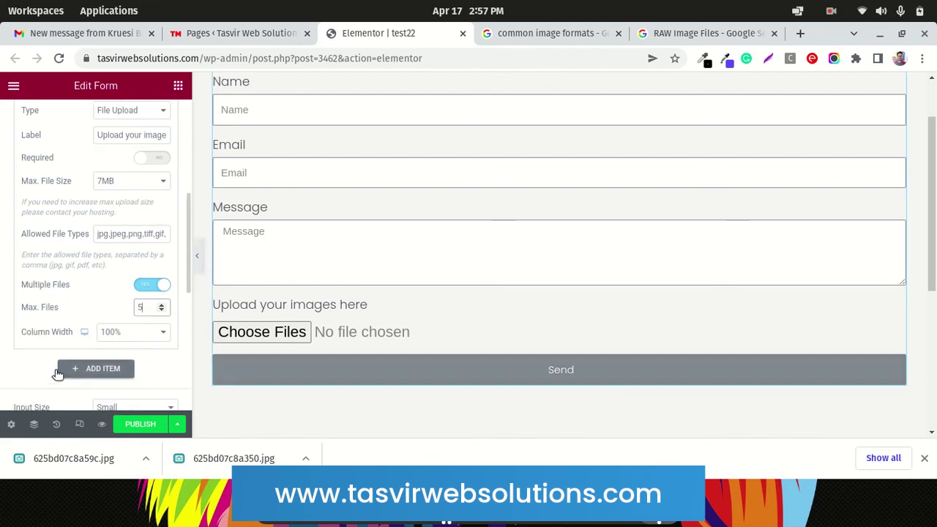
{"action": "scroll", "coordinate": [29, 356], "scroll_direction": "up", "scroll_amount": 4}
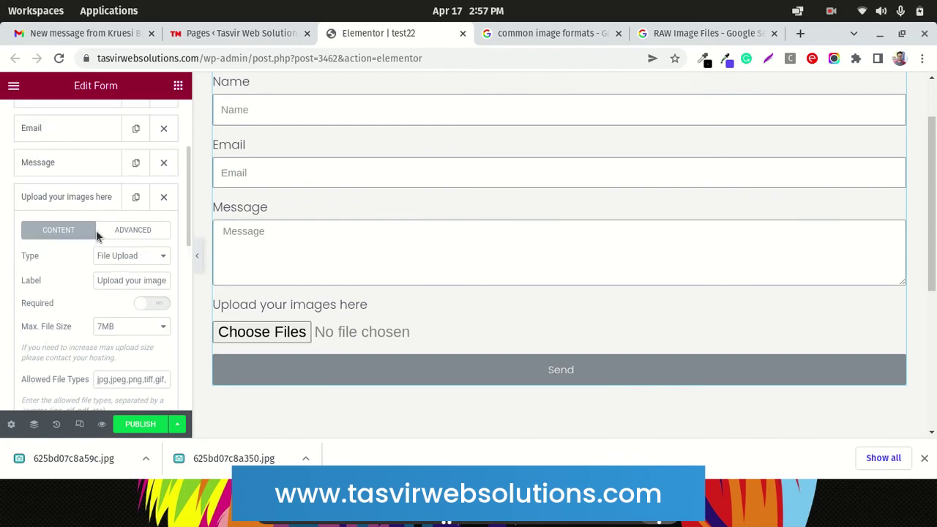
{"action": "left_click", "coordinate": [106, 203]}
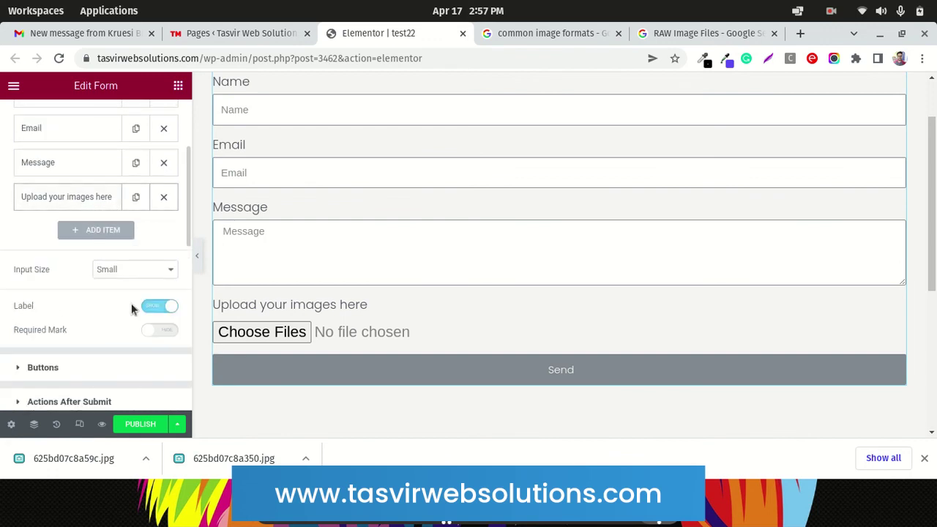
{"action": "left_click", "coordinate": [177, 425]}
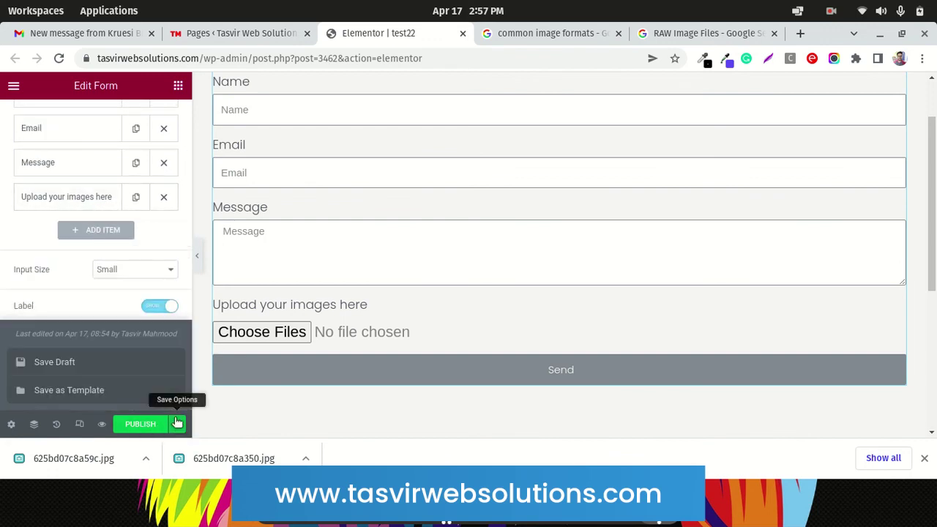
{"action": "left_click", "coordinate": [97, 363]}
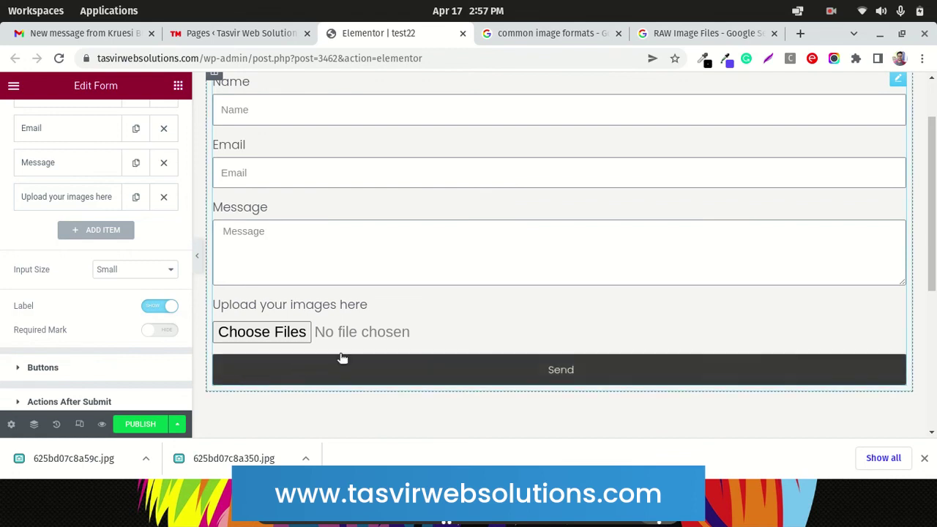
{"action": "scroll", "coordinate": [341, 349], "scroll_direction": "up", "scroll_amount": 2}
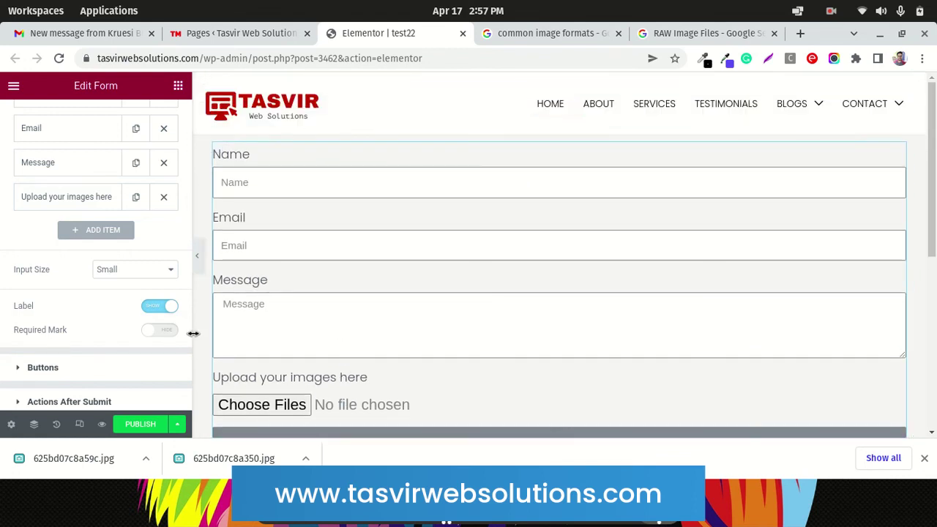
{"action": "scroll", "coordinate": [280, 368], "scroll_direction": "down", "scroll_amount": 3}
{"action": "scroll", "coordinate": [280, 368], "scroll_direction": "up", "scroll_amount": 3}
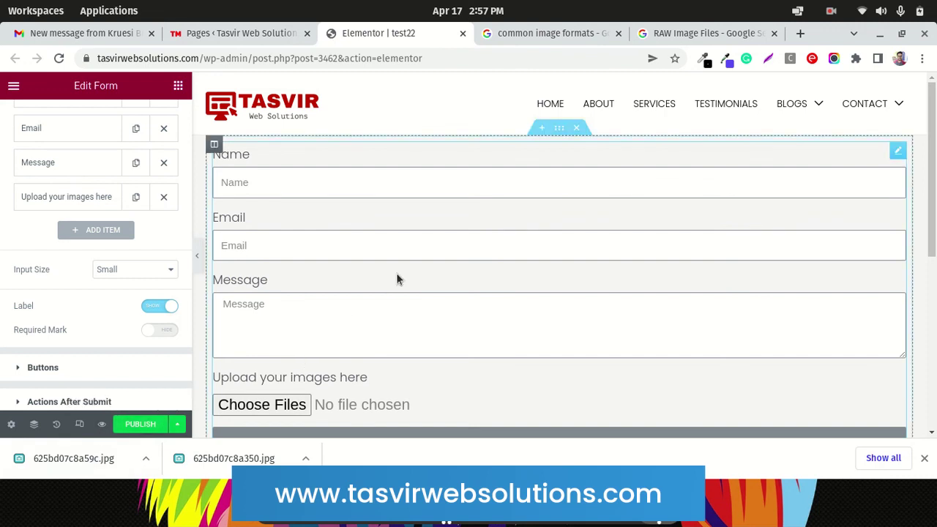
{"action": "scroll", "coordinate": [500, 284], "scroll_direction": "down", "scroll_amount": 2}
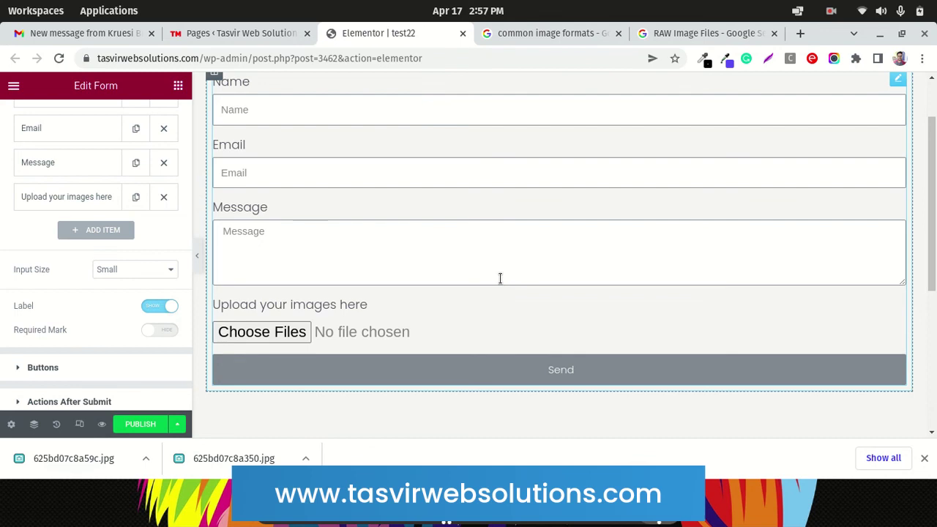
{"action": "scroll", "coordinate": [500, 278], "scroll_direction": "down", "scroll_amount": 1}
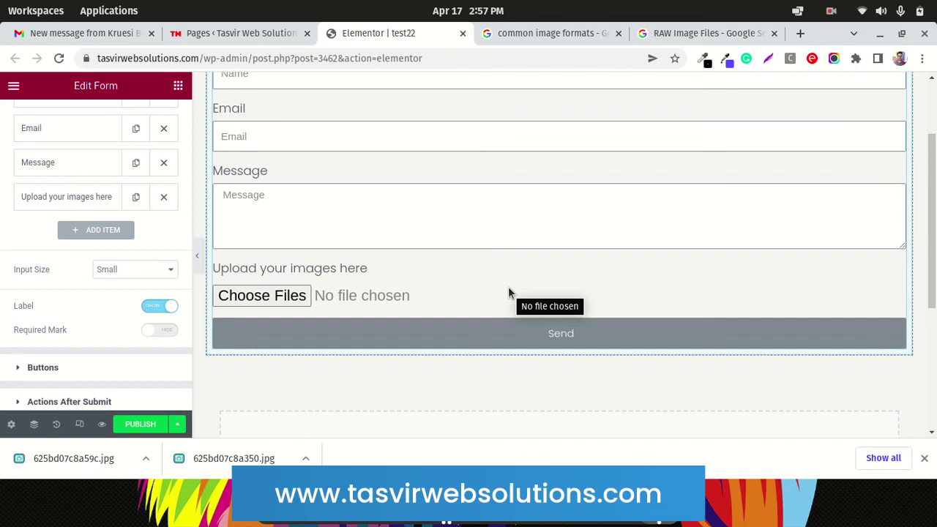
{"action": "scroll", "coordinate": [509, 287], "scroll_direction": "up", "scroll_amount": 3}
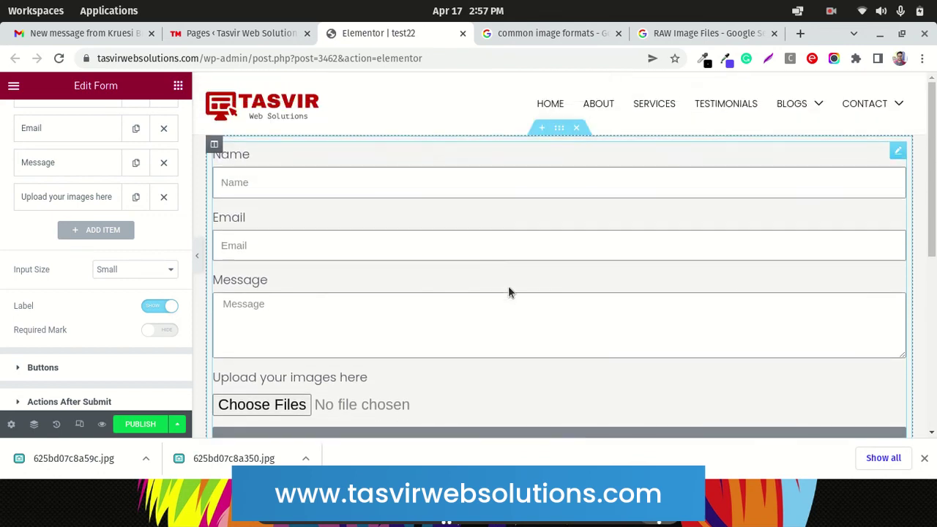